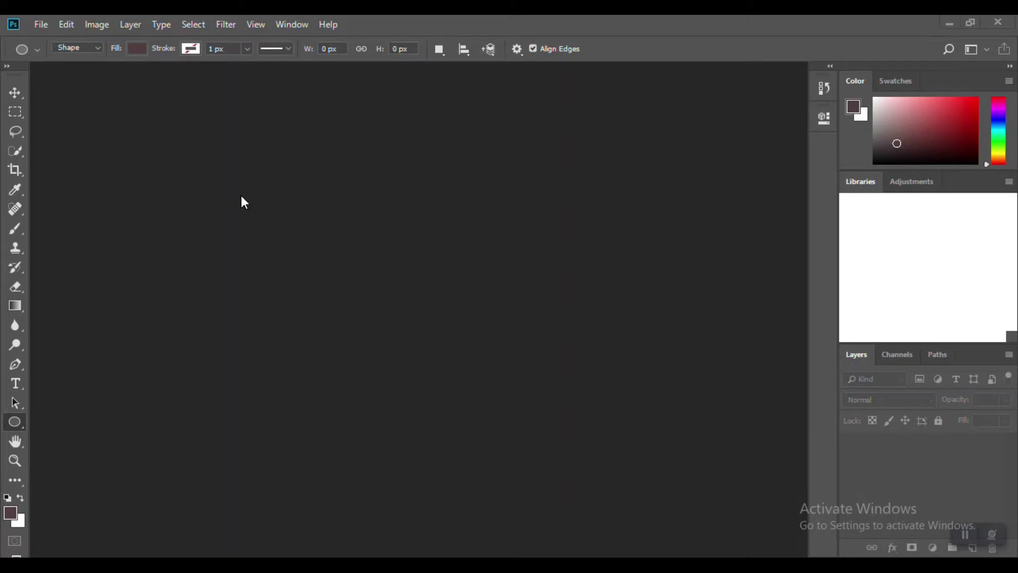
Step: Start a Custom new document named 'business card', 3.5 × 2 inches
left_click(40, 26)
left_click(43, 24)
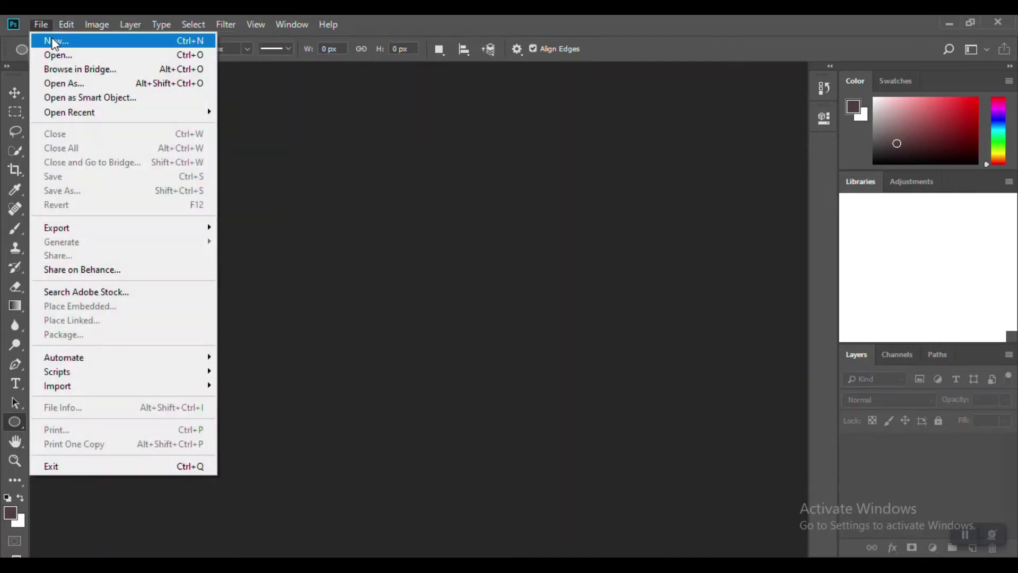
left_click(53, 40)
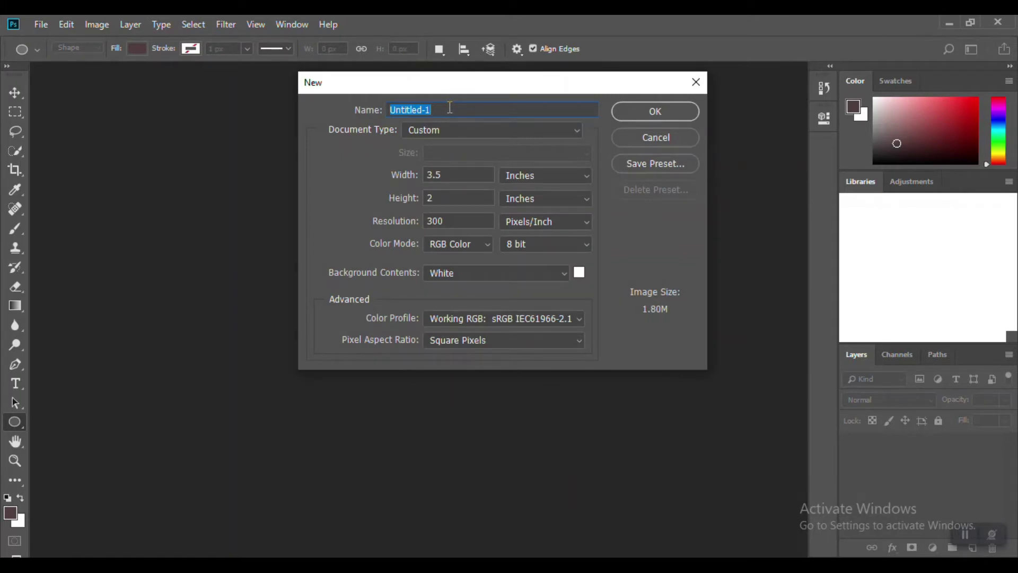
type("busn")
key("BackSpace")
type("iness ")
type("card")
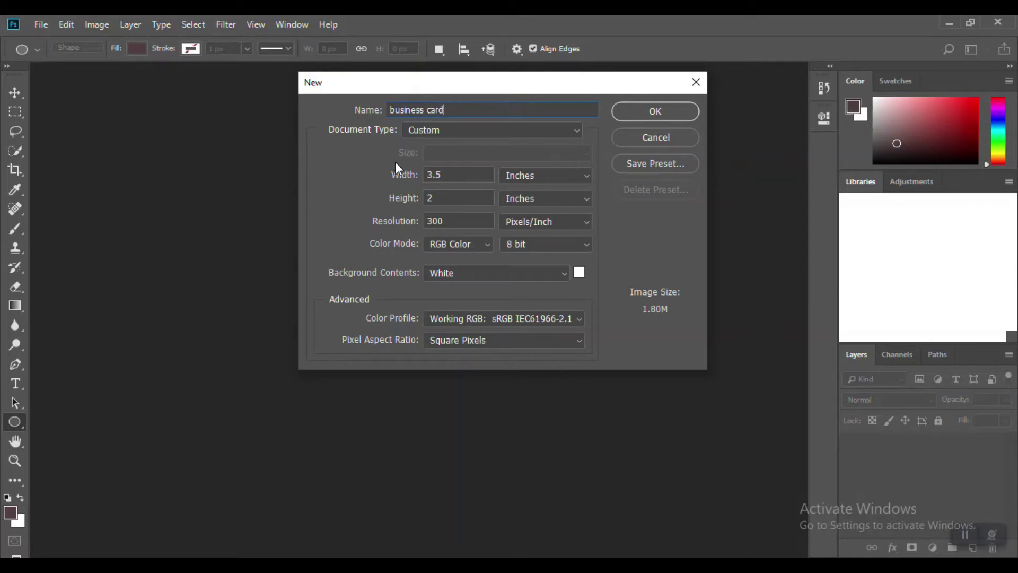
left_click(502, 129)
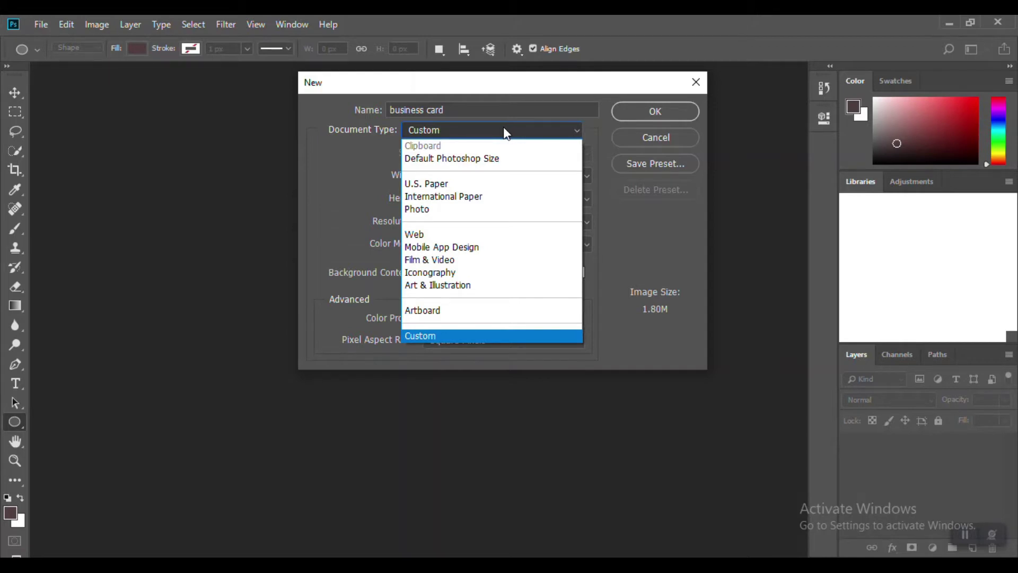
left_click(505, 129)
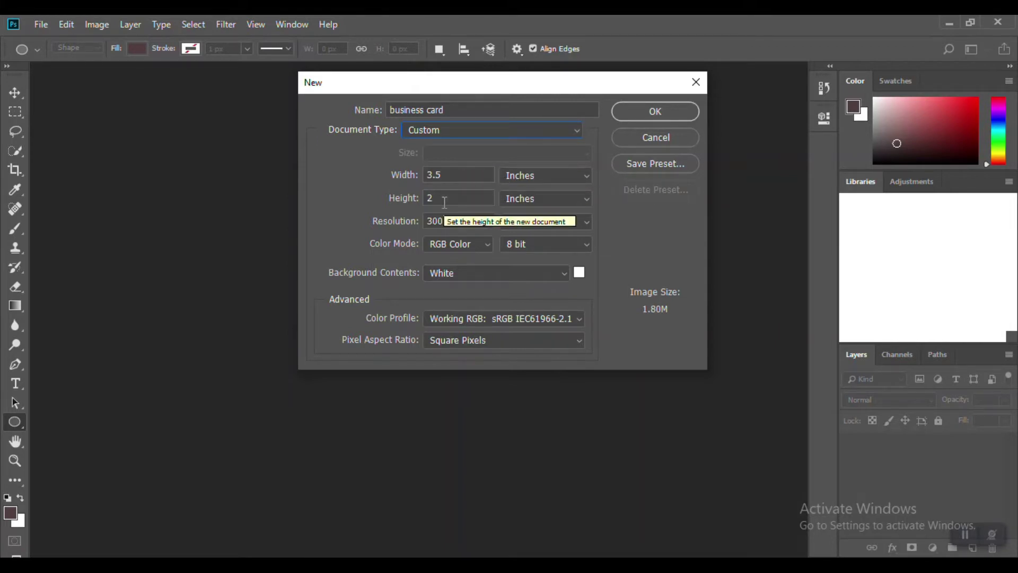
left_click(544, 175)
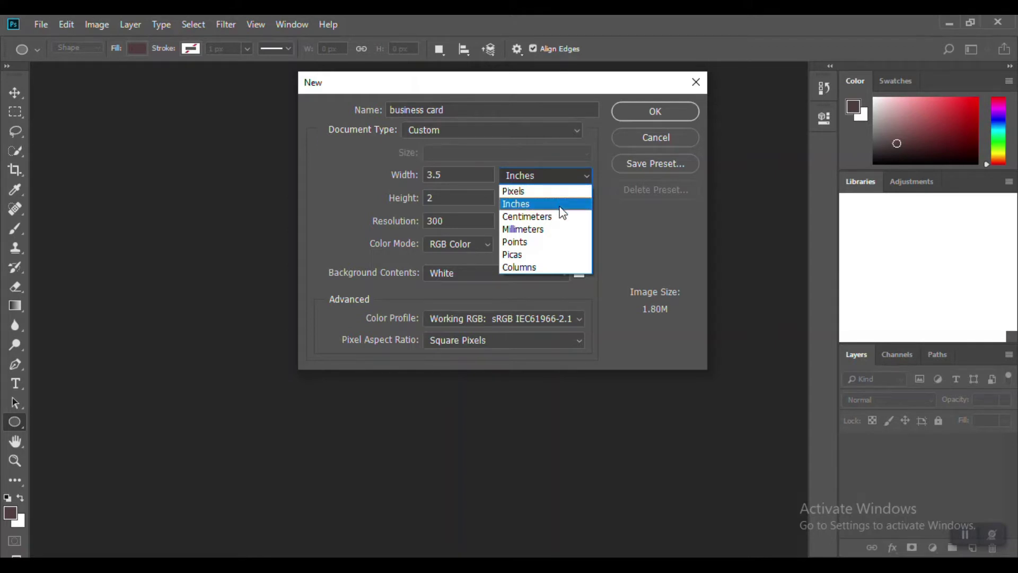
left_click(557, 175)
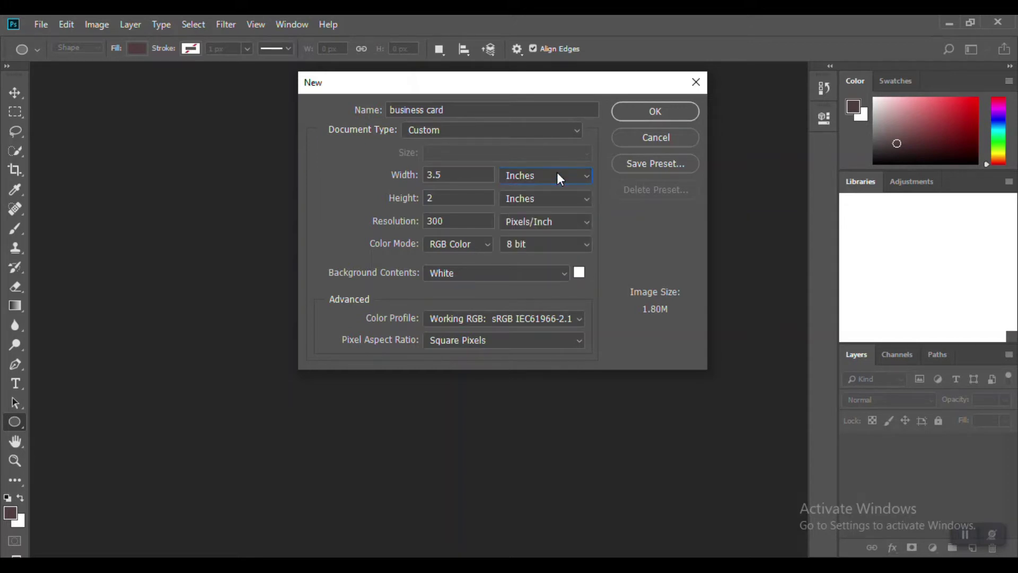
Step: Keep 300 pixels/inch and RGB Color, then create the white document
left_click(470, 220)
left_click(470, 244)
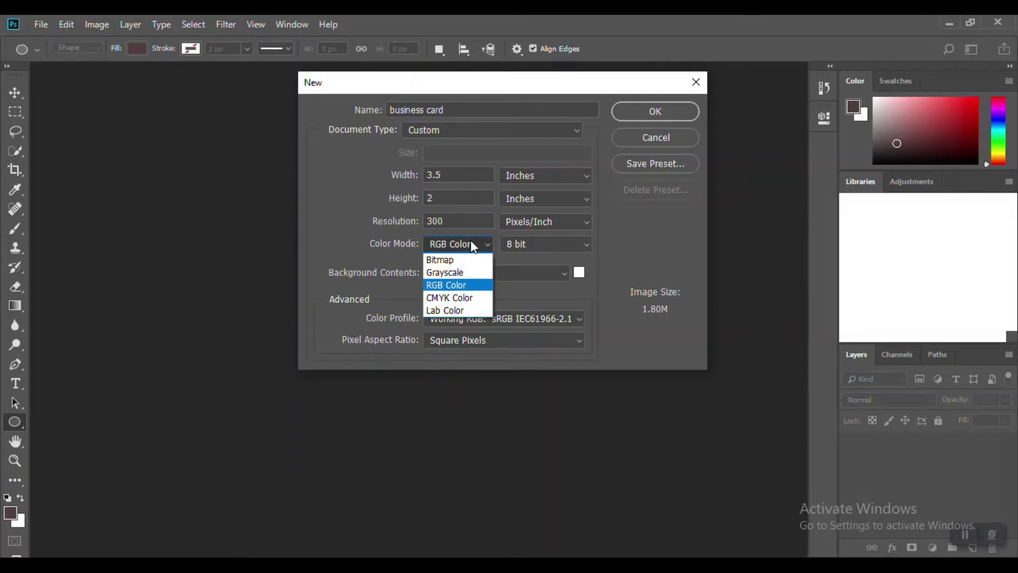
left_click(471, 243)
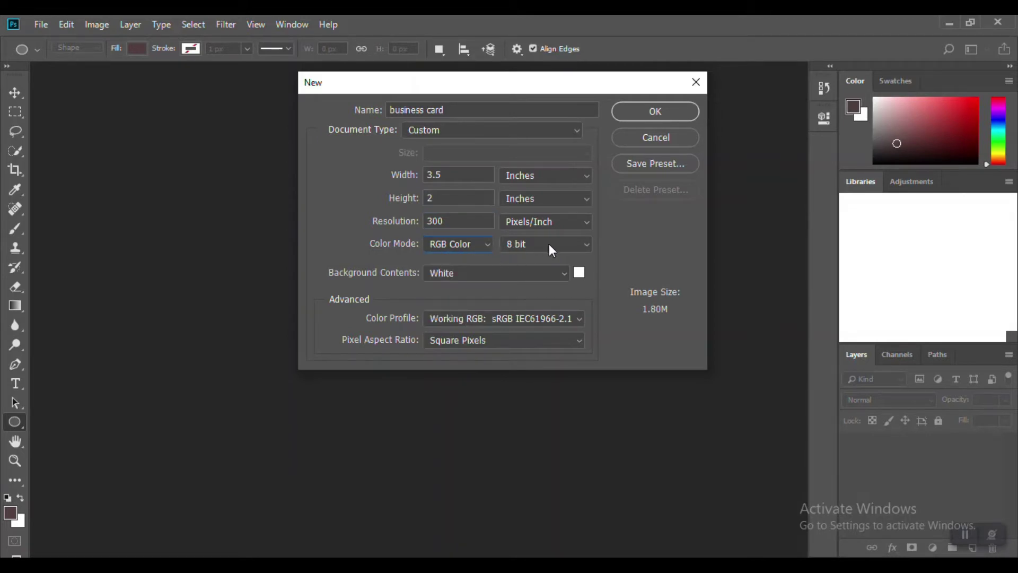
left_click(656, 113)
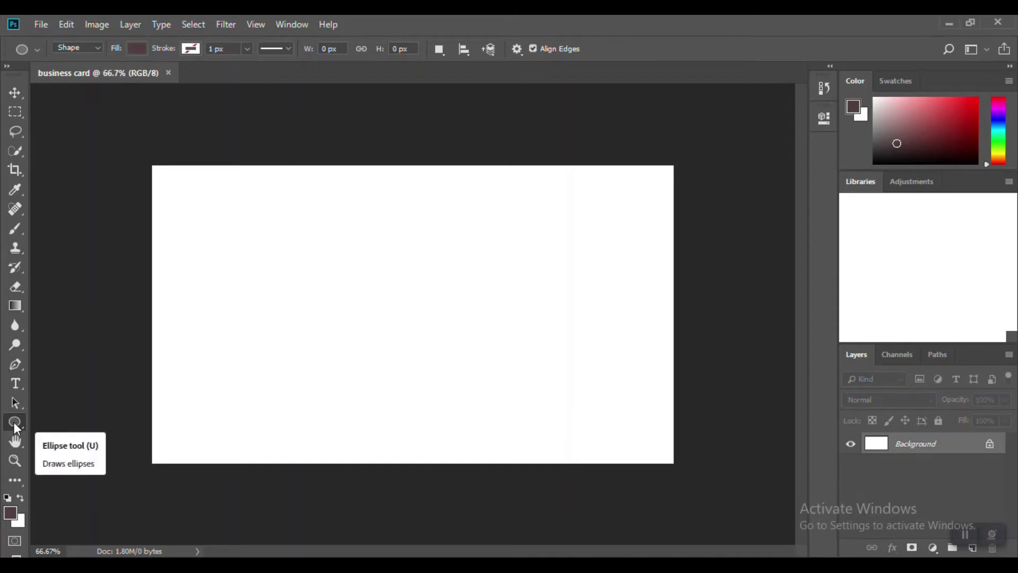
Step: Draw a 1116 × 225 px rectangle across the top of the card
right_click(13, 419)
left_click(34, 421)
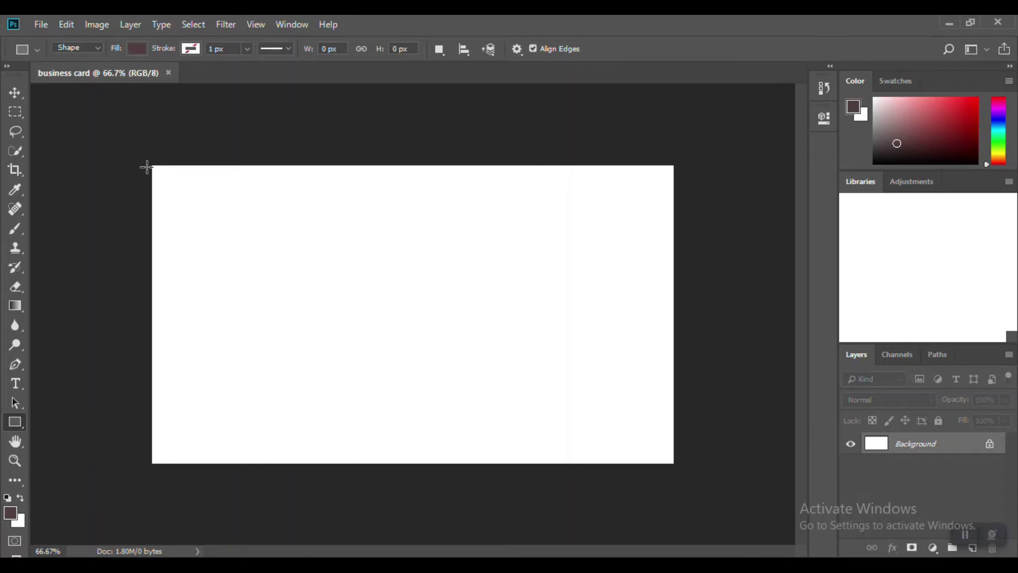
left_click_drag(145, 157, 697, 268)
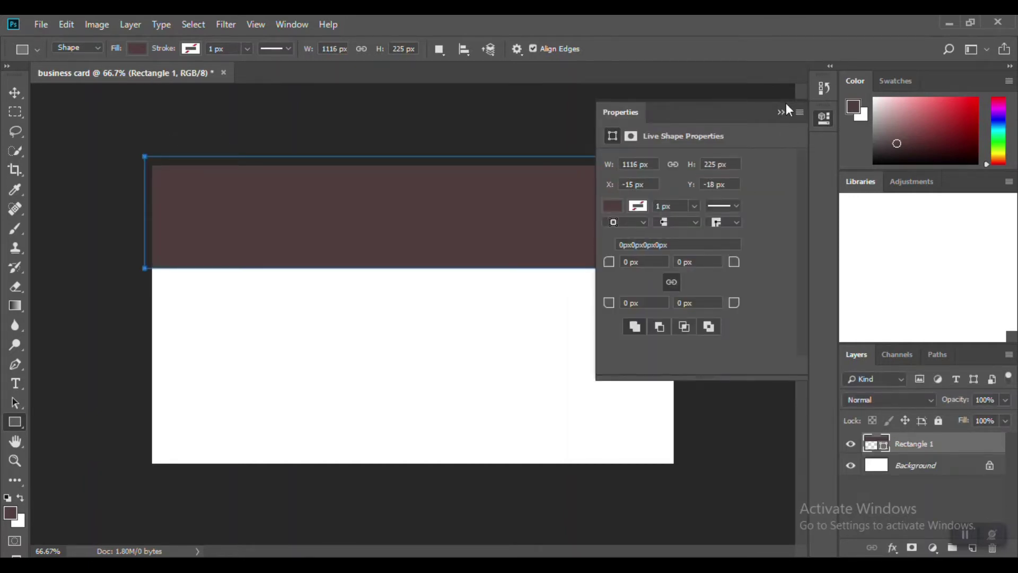
left_click(781, 113)
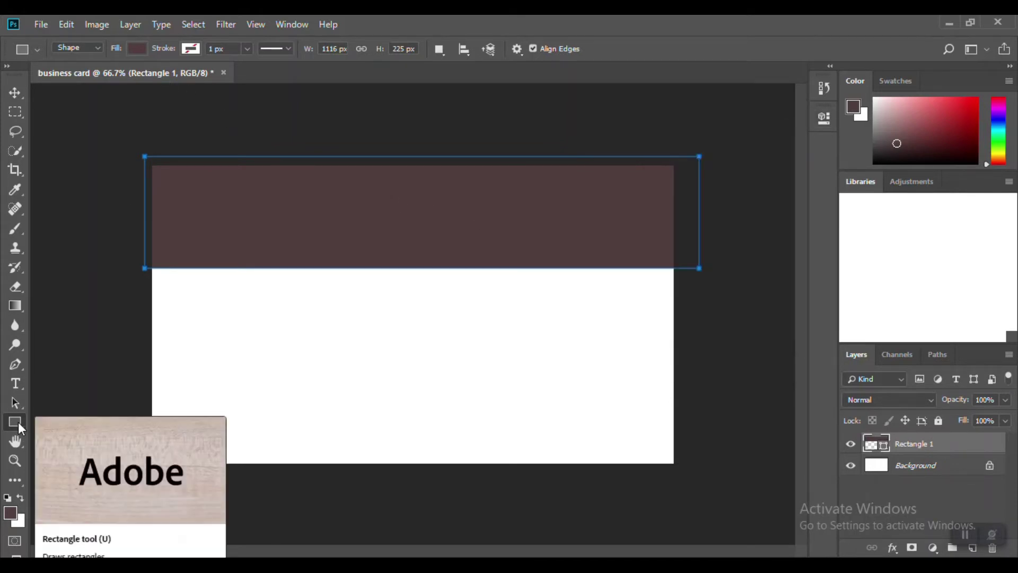
Step: Try no fill, gradient and pattern fills on the band, then return to solid
left_click(139, 49)
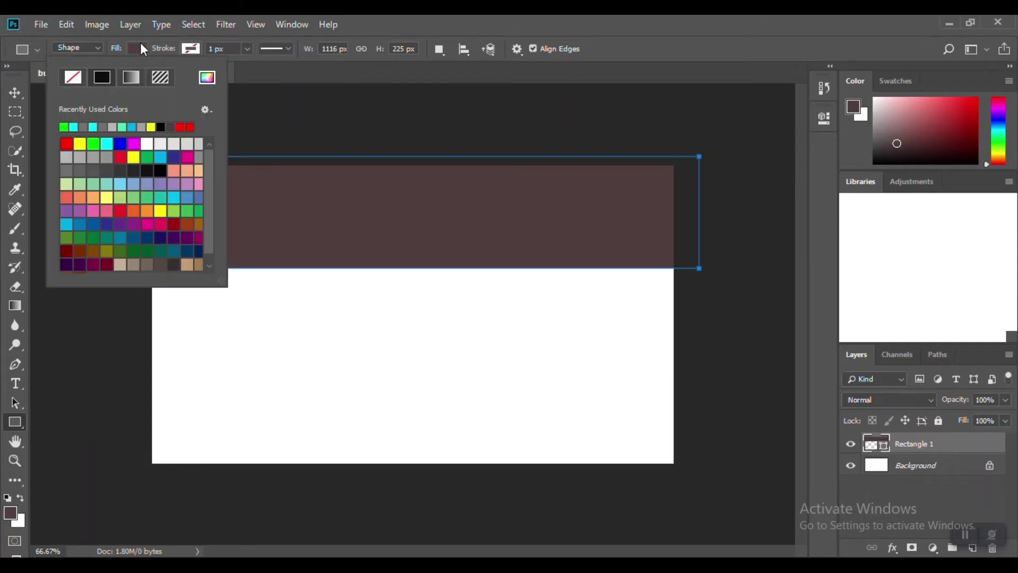
left_click(74, 78)
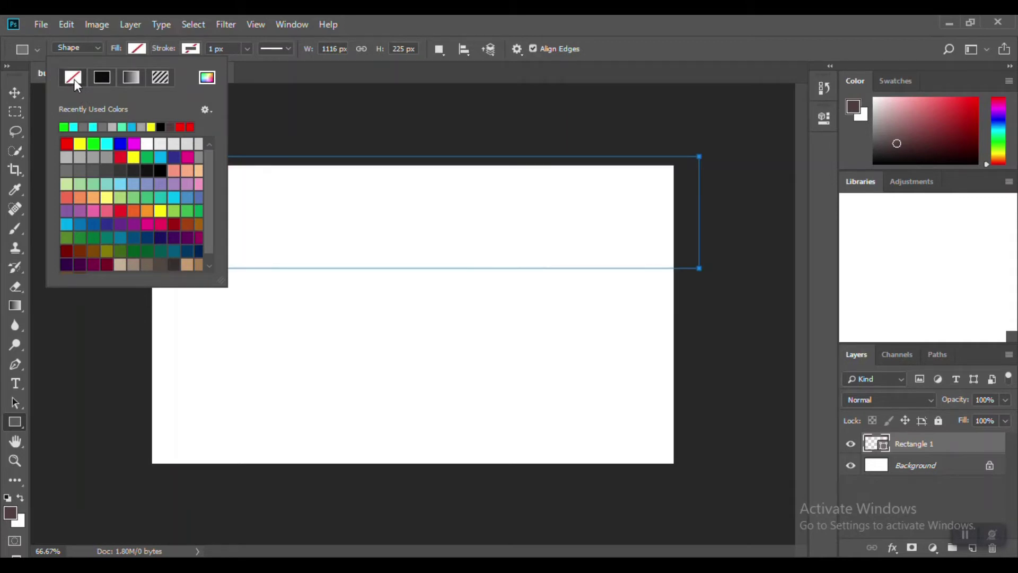
left_click(101, 78)
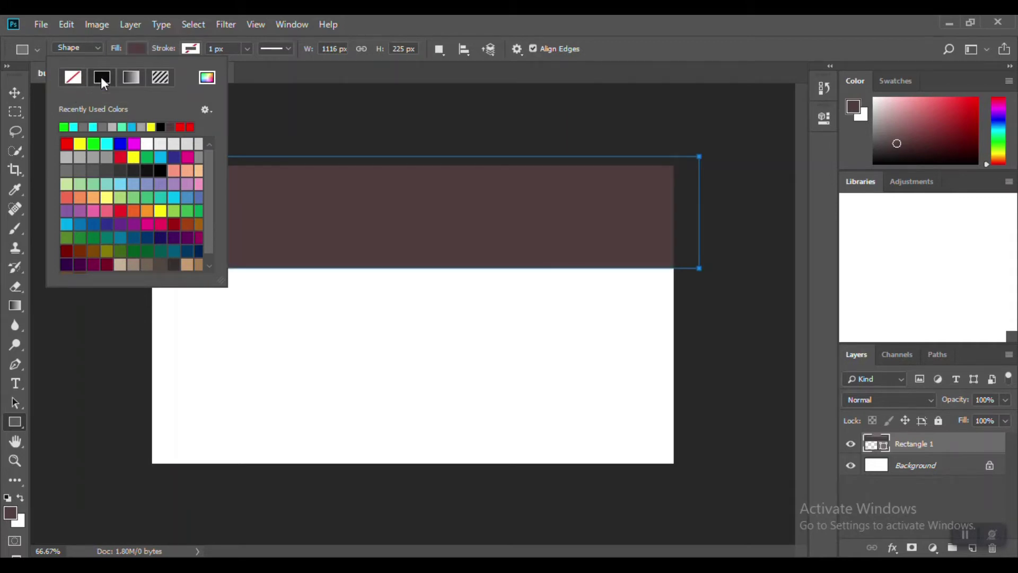
left_click(136, 77)
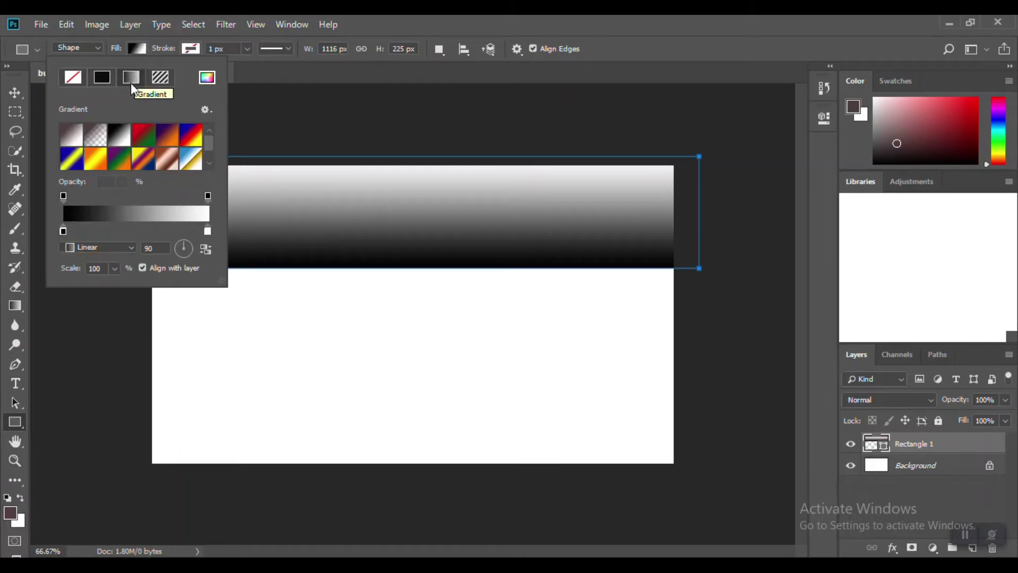
left_click(157, 78)
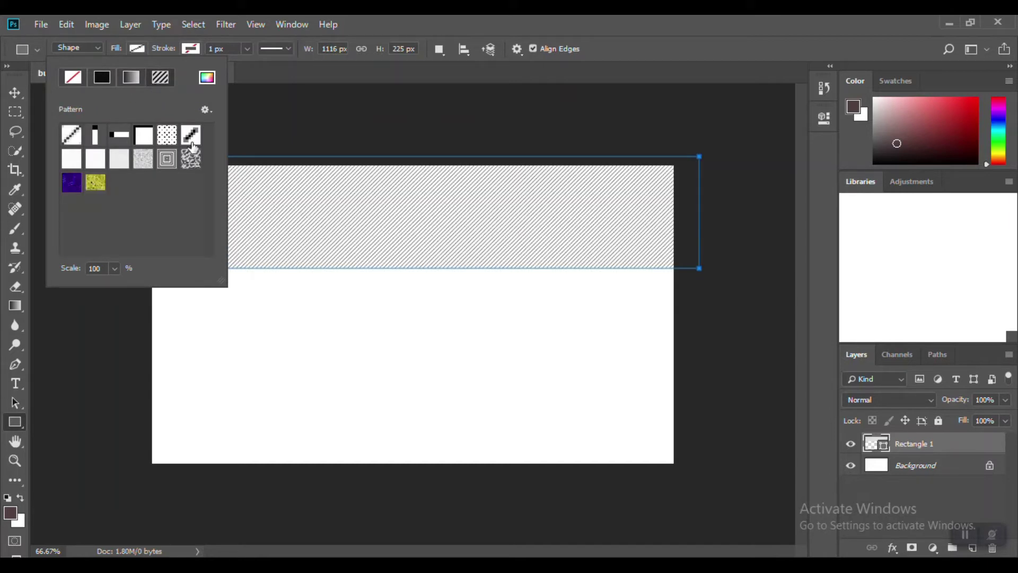
left_click(109, 77)
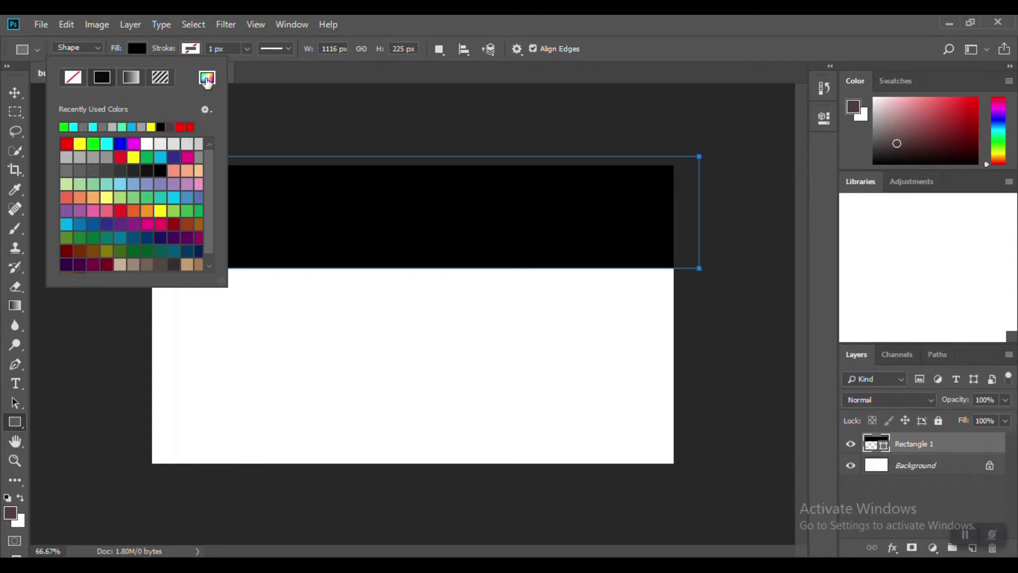
Step: Fill the band with aqua #63e3db from the Color Picker
left_click(207, 78)
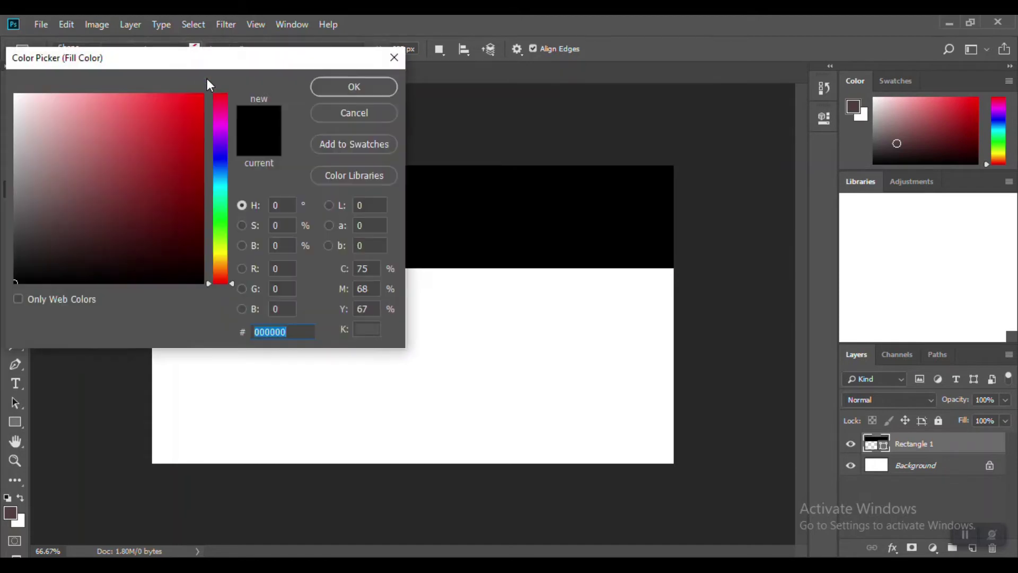
left_click(216, 190)
left_click(161, 145)
left_click(121, 111)
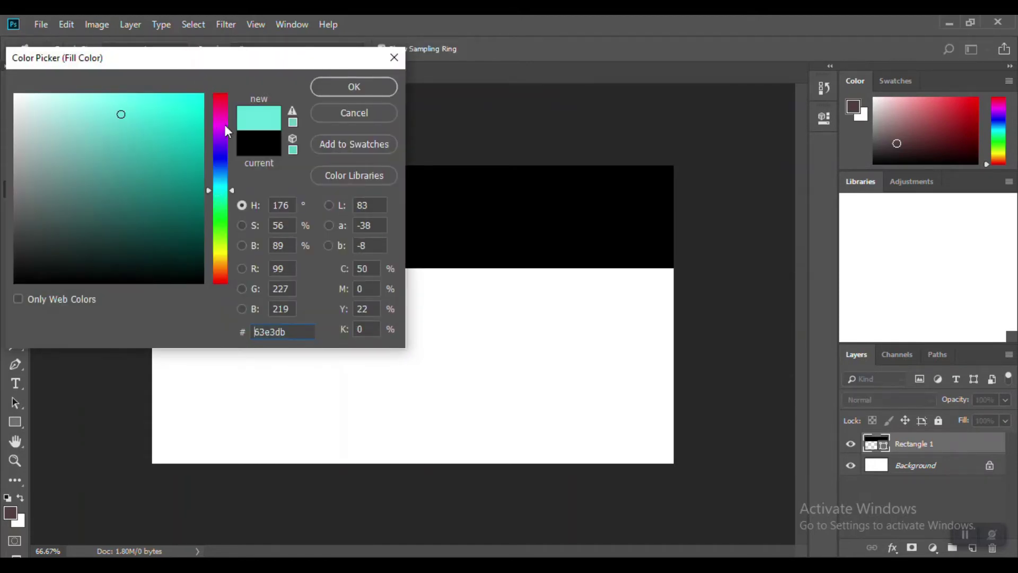
left_click(336, 91)
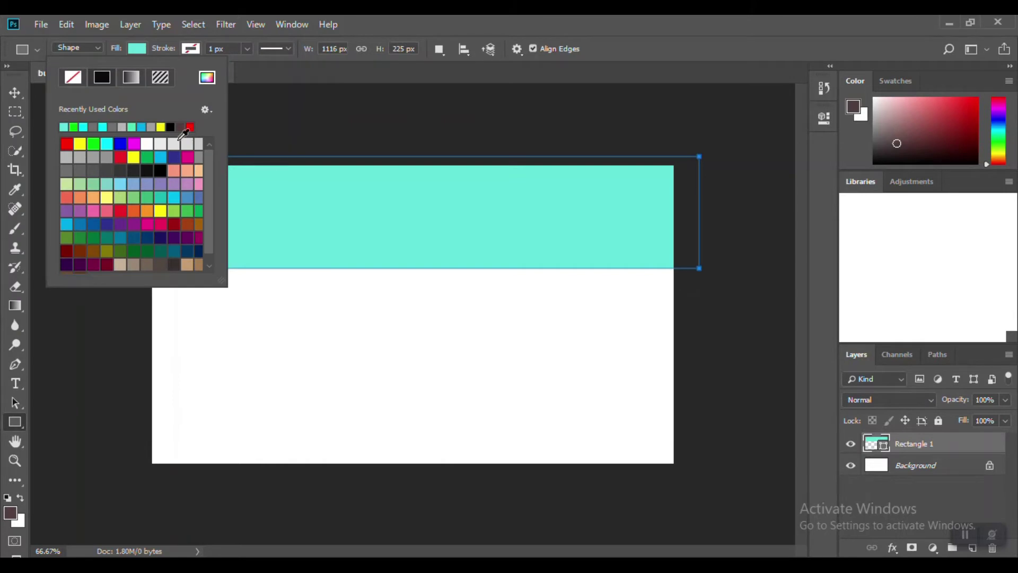
left_click(466, 23)
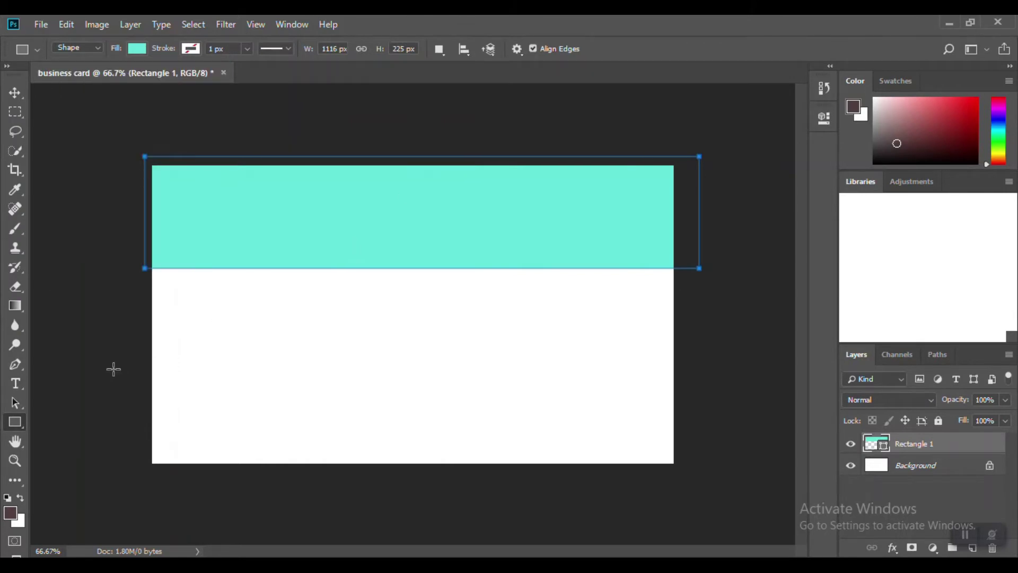
Step: Draw a trial copyright-symbol custom shape on the card, then undo it
right_click(15, 423)
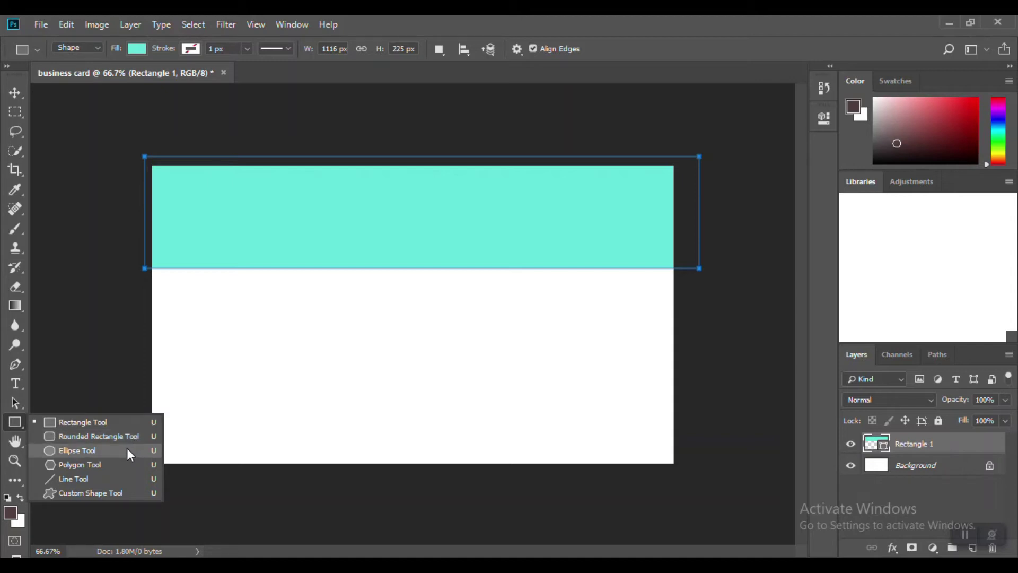
left_click(107, 492)
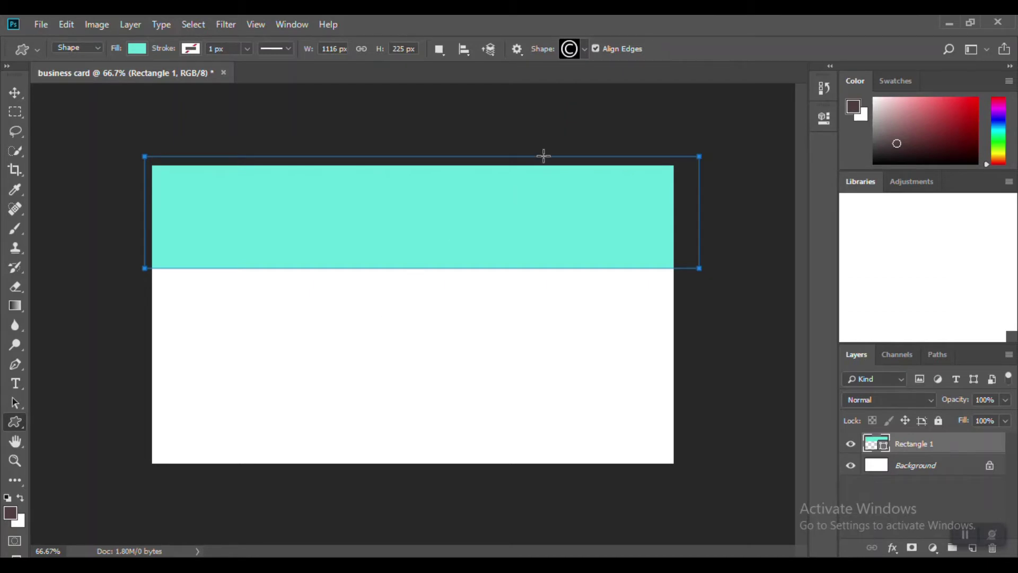
left_click(584, 49)
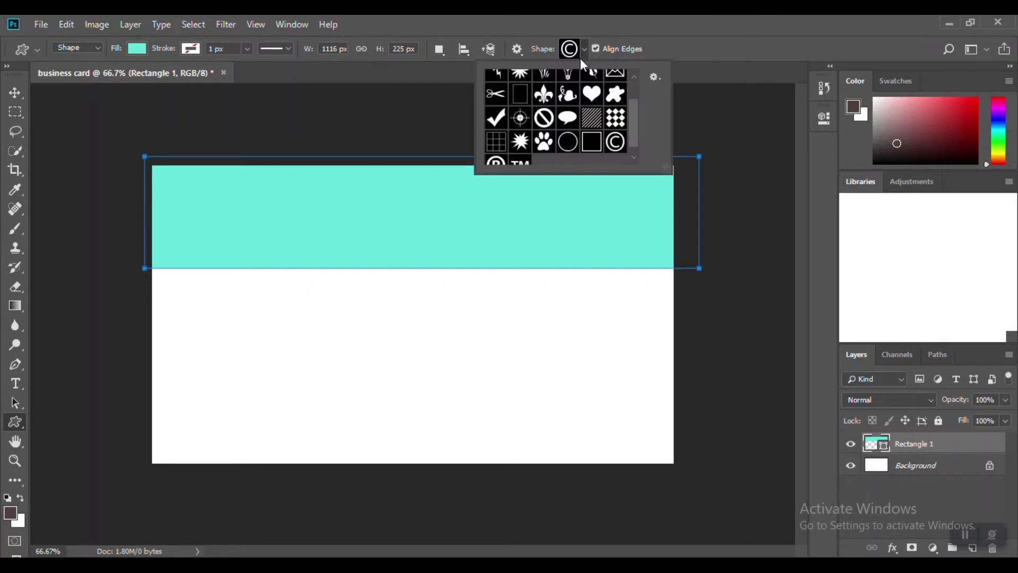
left_click(615, 142)
left_click_drag(214, 308, 325, 414)
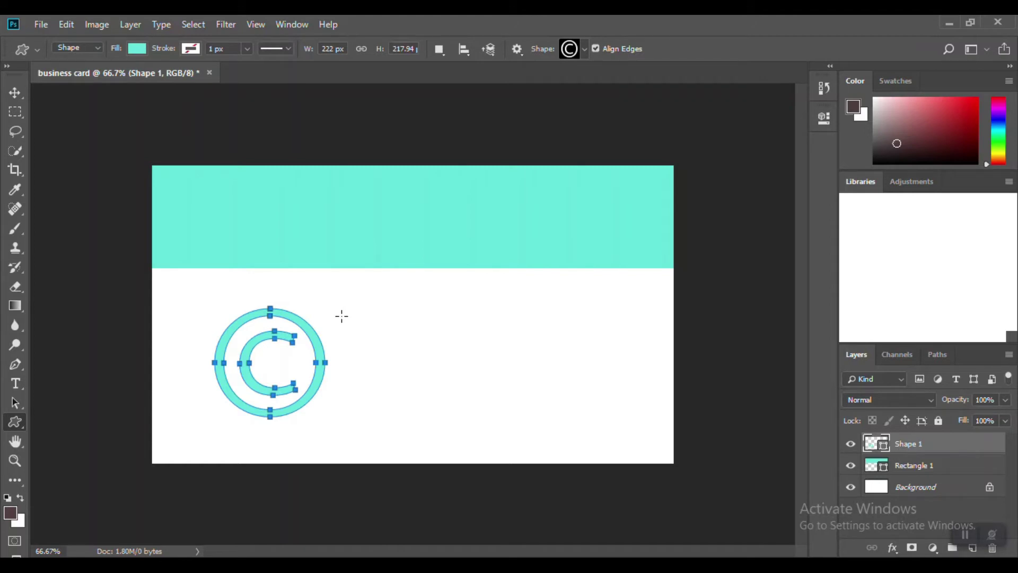
key("ctrl+z")
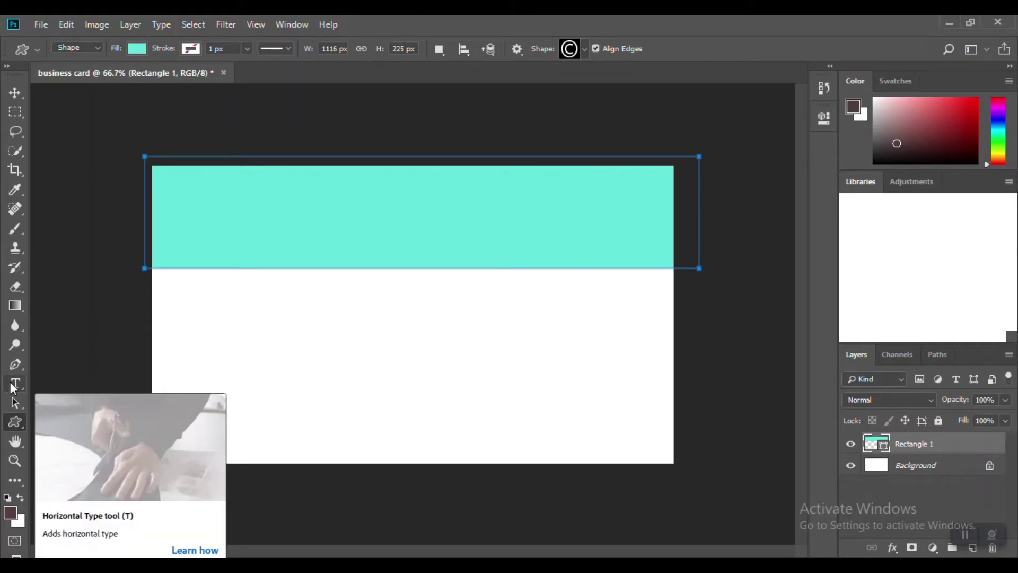
Step: Add and commit the text 'WeVersity.org' on the teal band with the Horizontal Type tool
key("t")
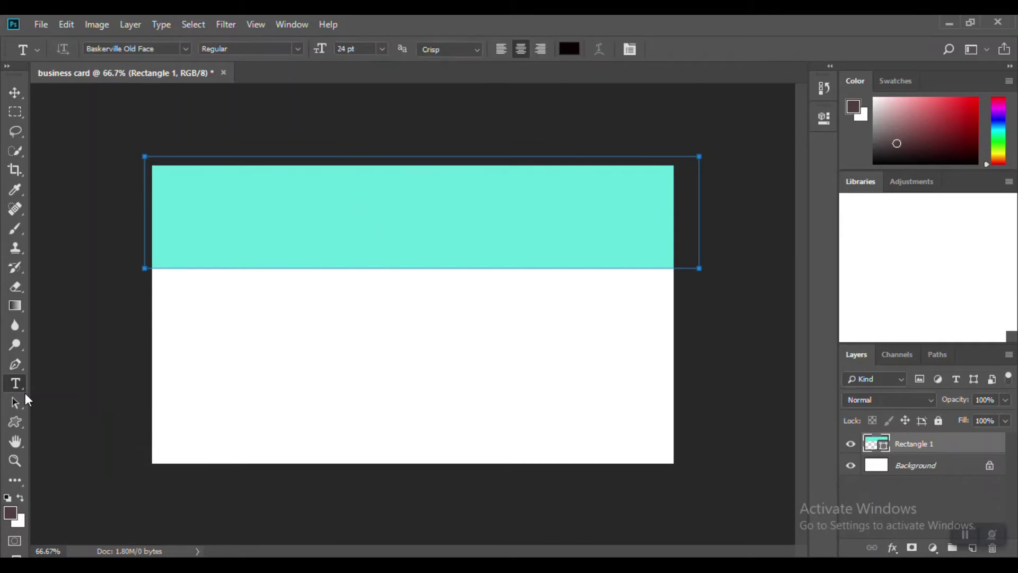
right_click(17, 387)
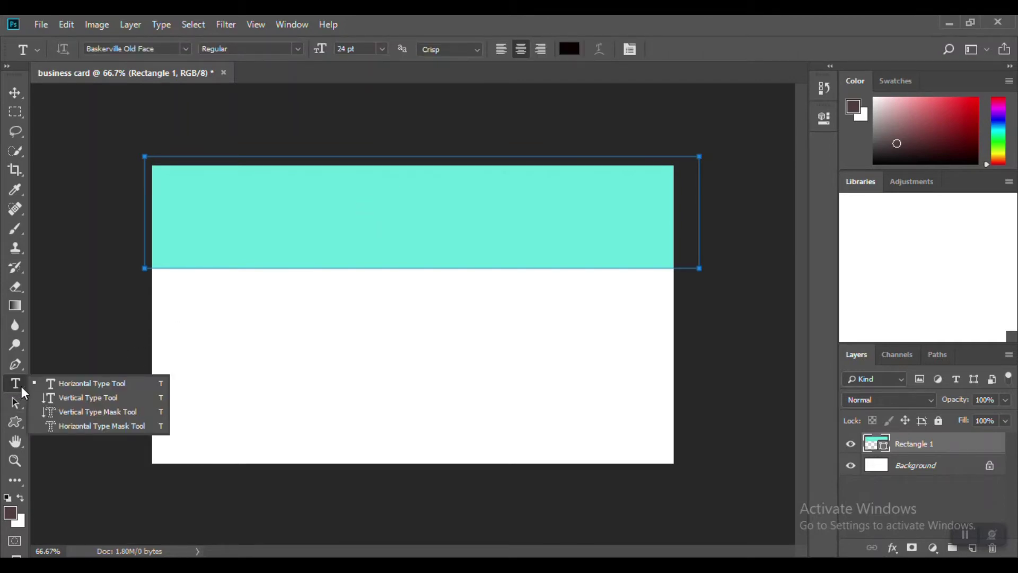
left_click(69, 384)
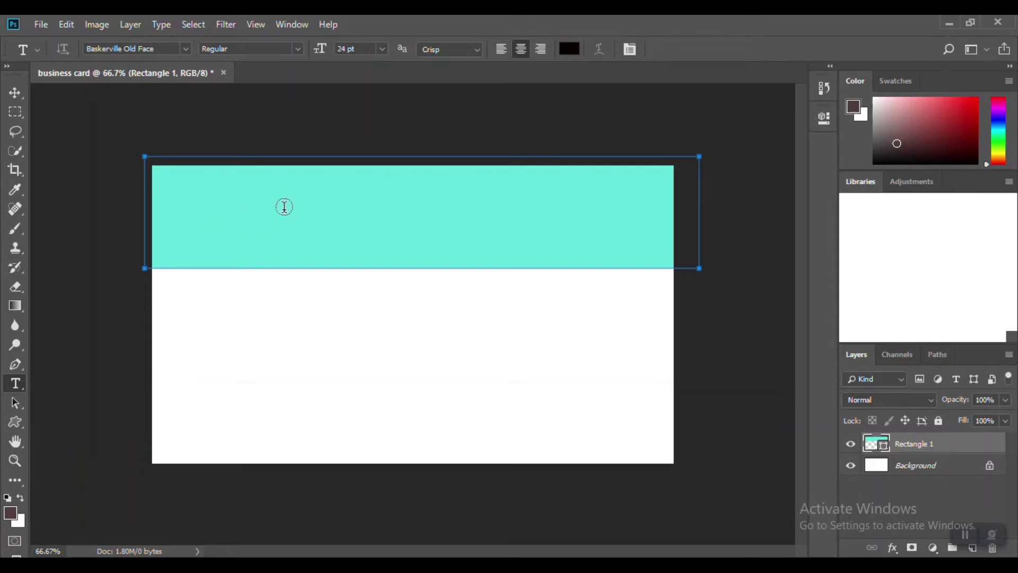
left_click(396, 210)
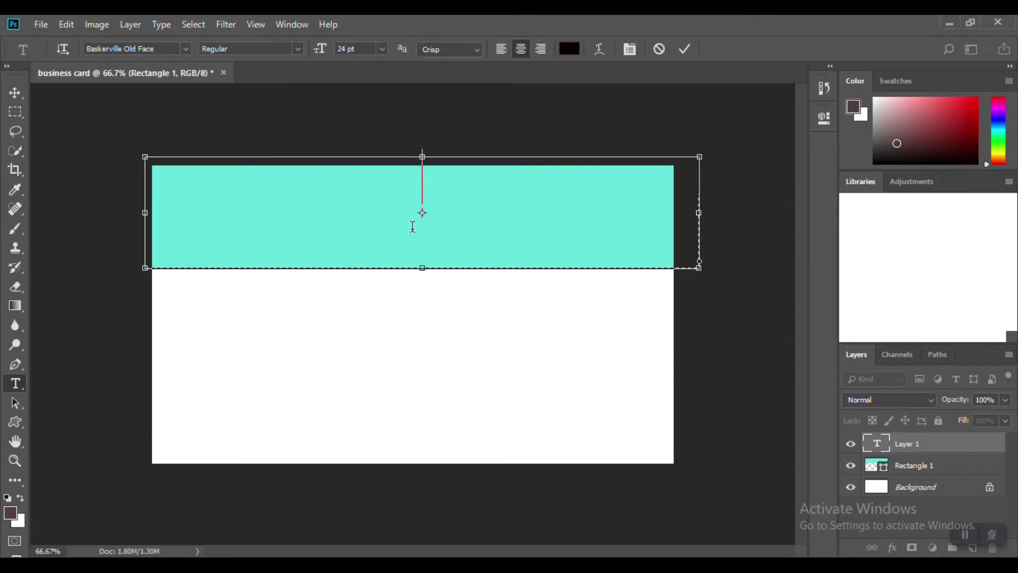
type("We")
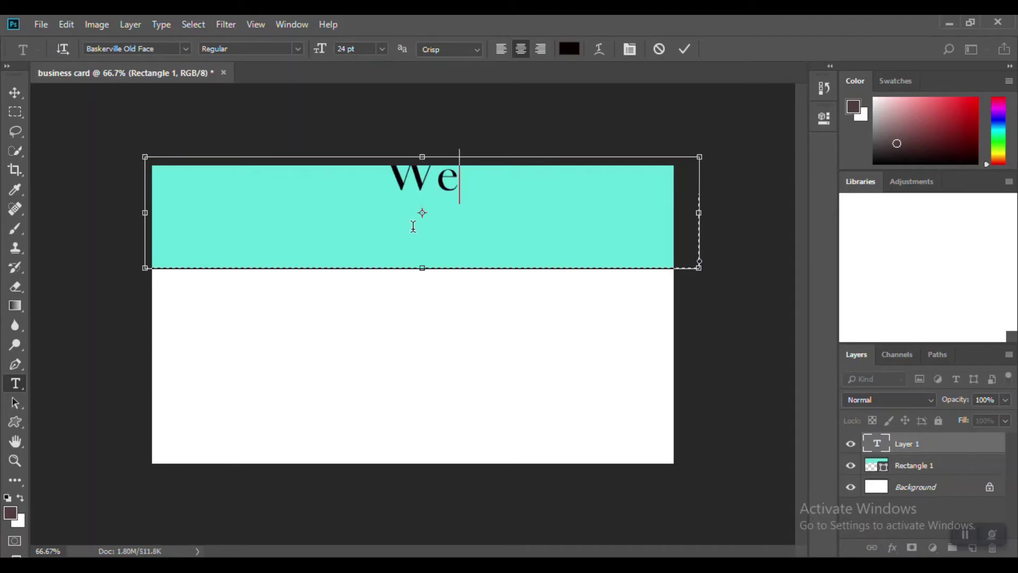
type("Versi")
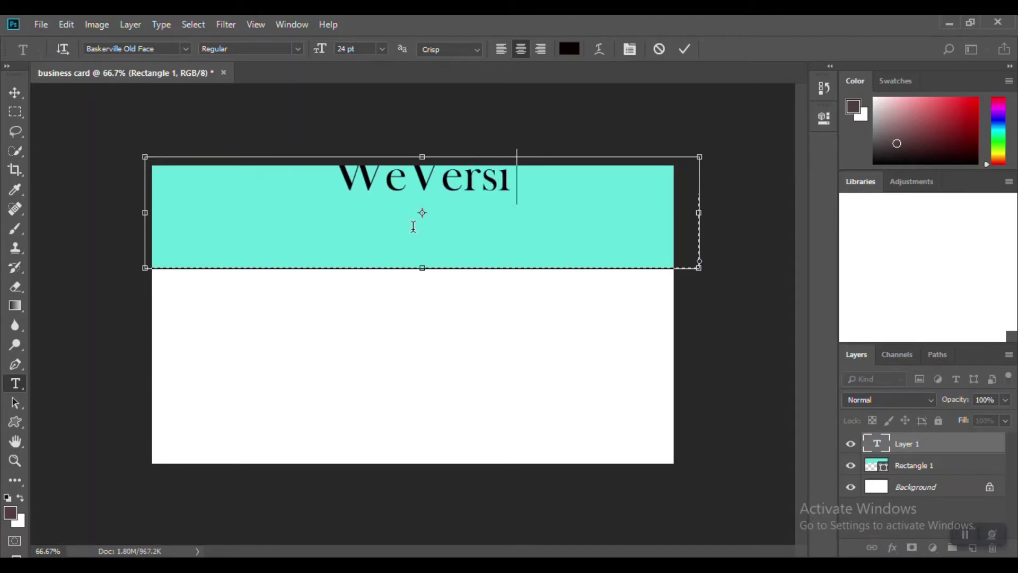
type("ty.")
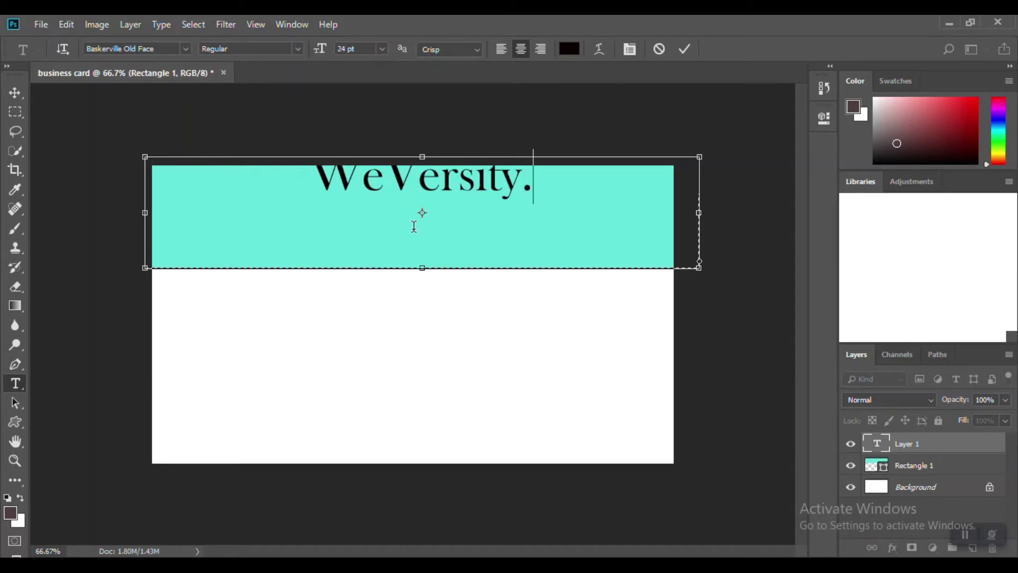
type("org")
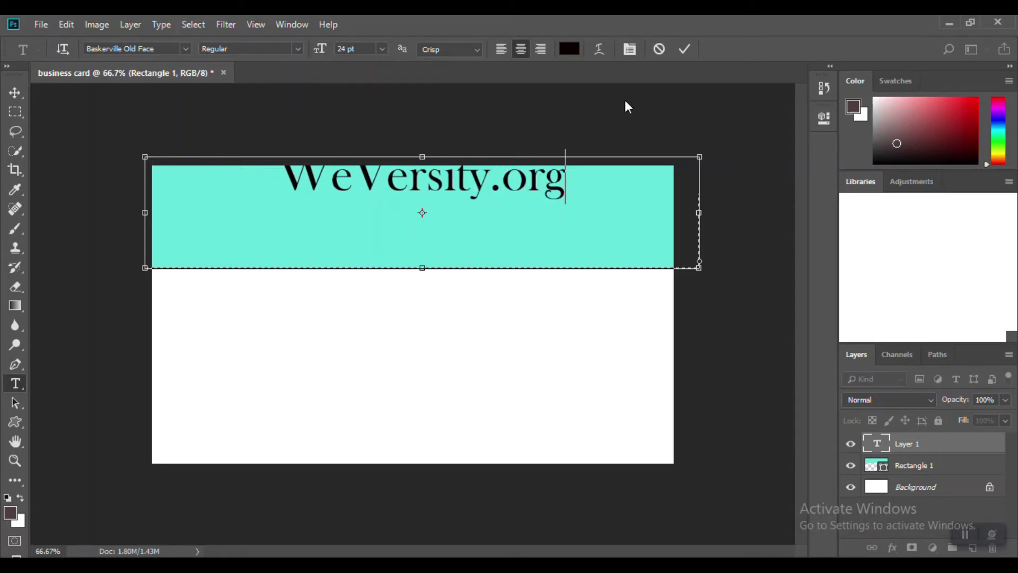
left_click(685, 48)
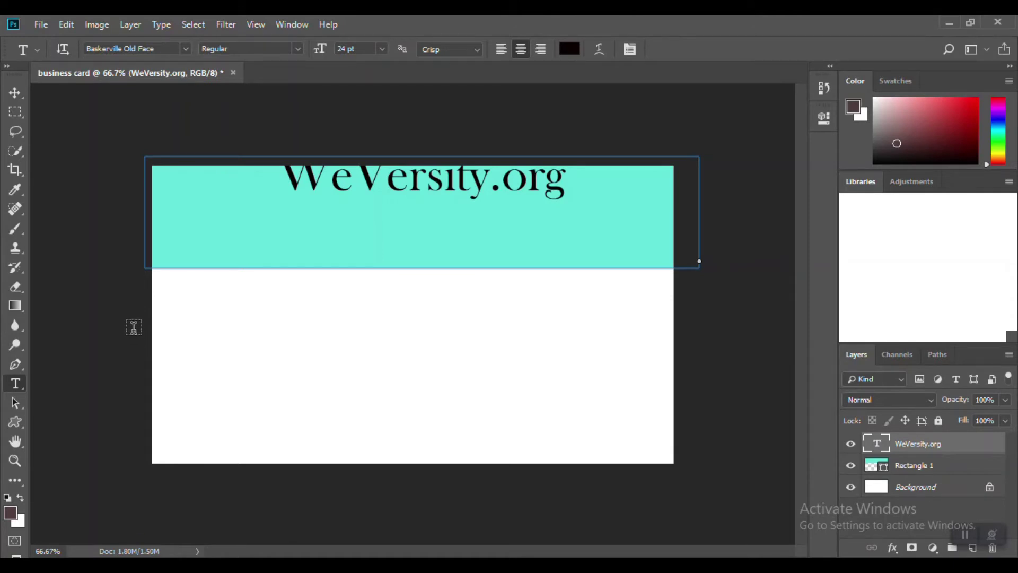
Step: Drag the WeVersity.org title down into the aqua band and reselect its layer
left_click(12, 93)
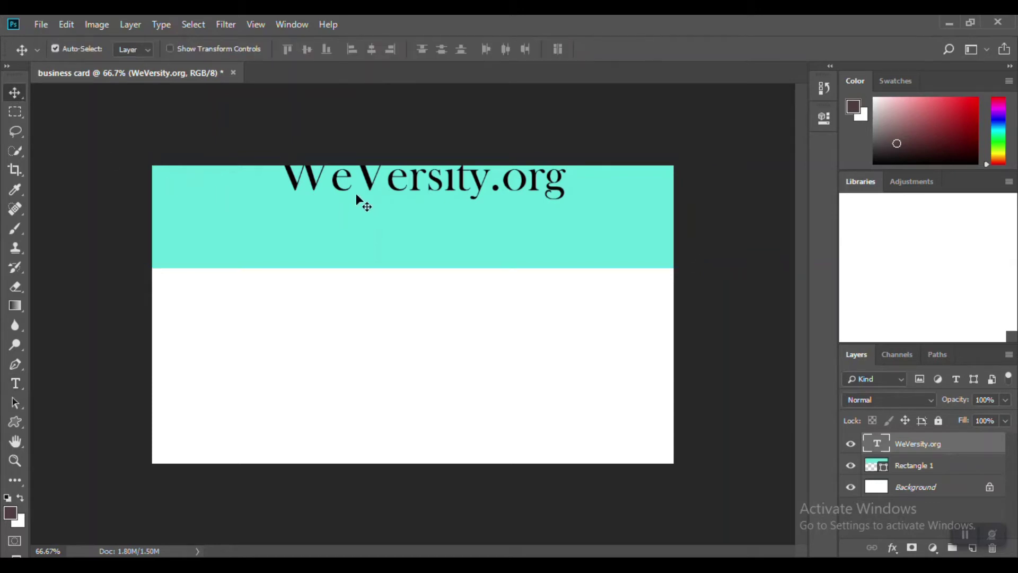
left_click_drag(374, 187, 373, 211)
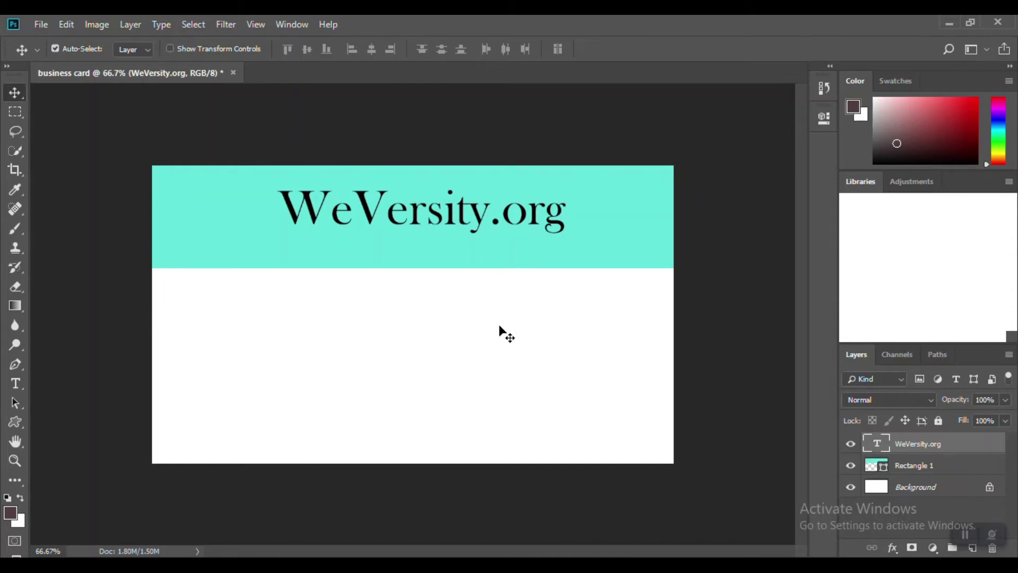
left_click(614, 254)
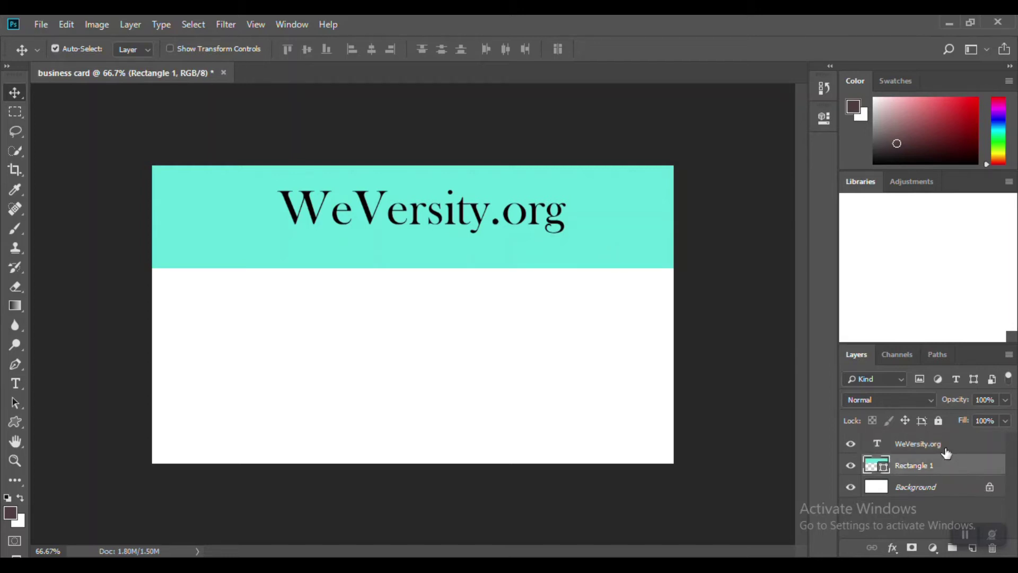
left_click(460, 215)
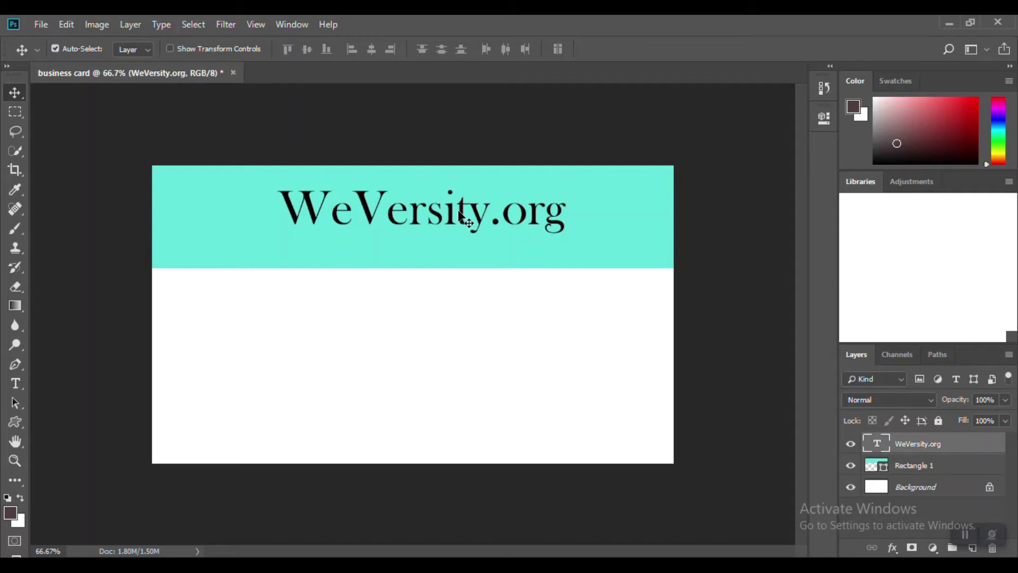
Step: Unlock the Background as Layer 0 and check the Rectangle 1 band's visibility and options
left_click(929, 490)
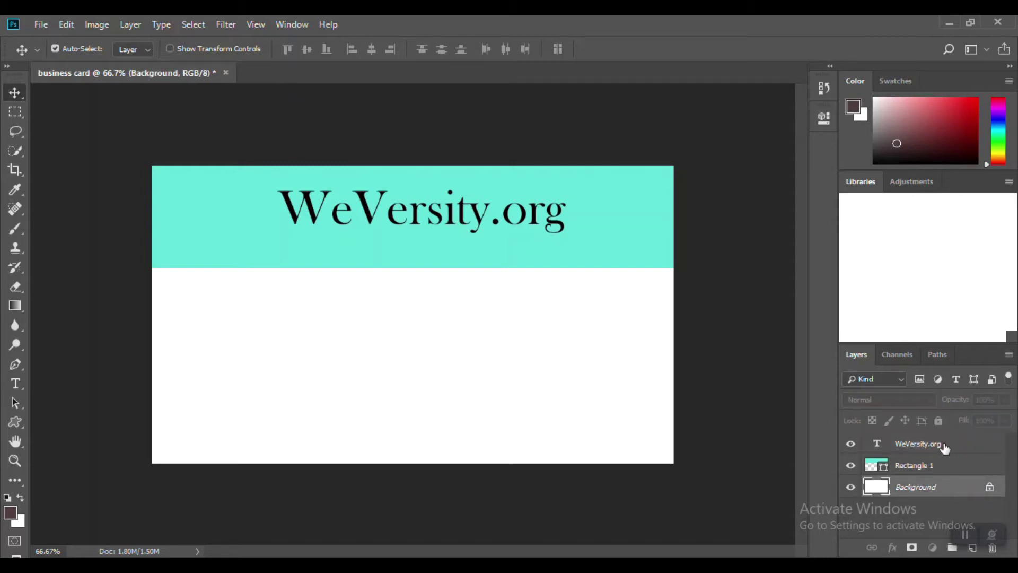
left_click(990, 487)
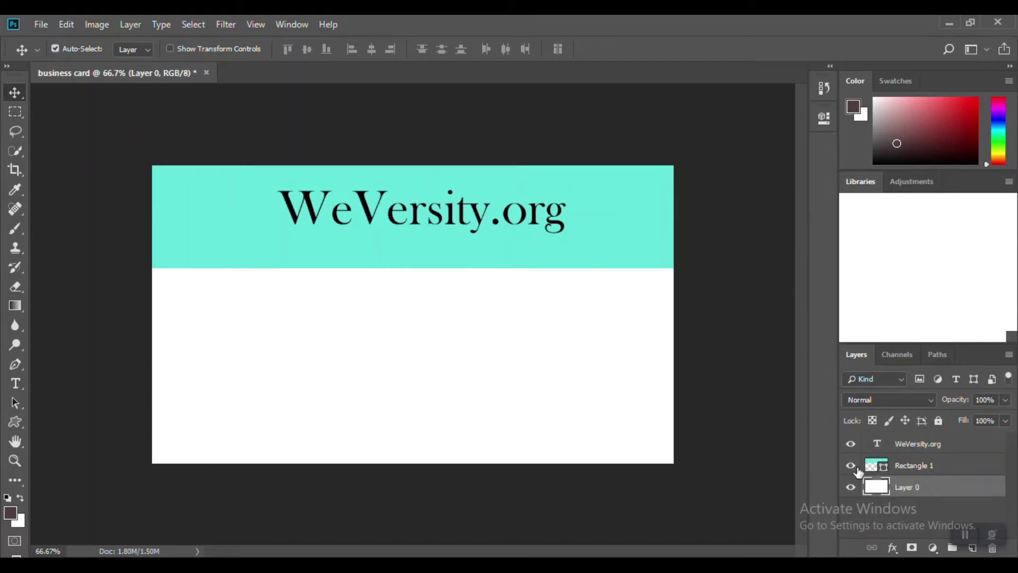
left_click(851, 466)
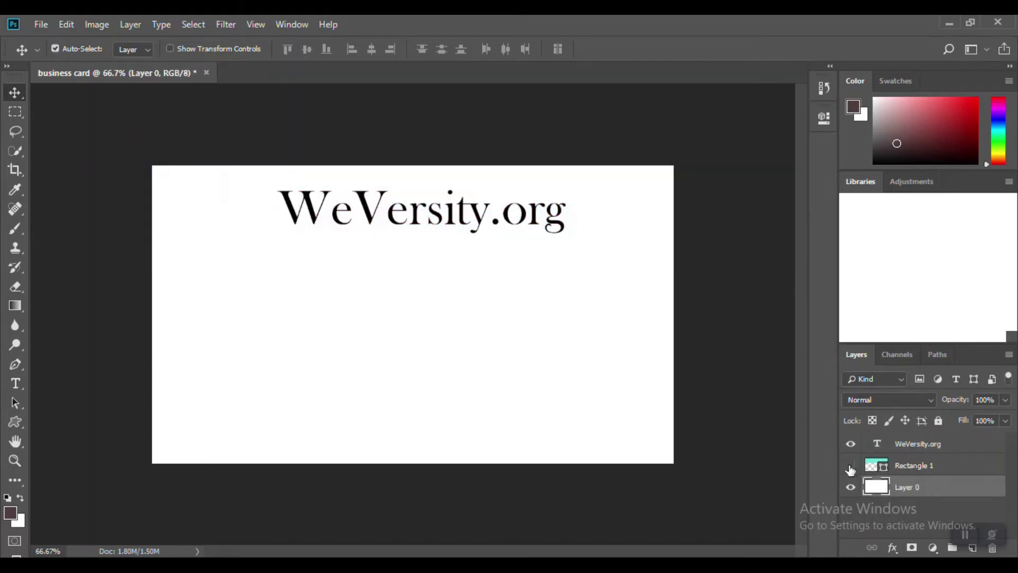
left_click(850, 467)
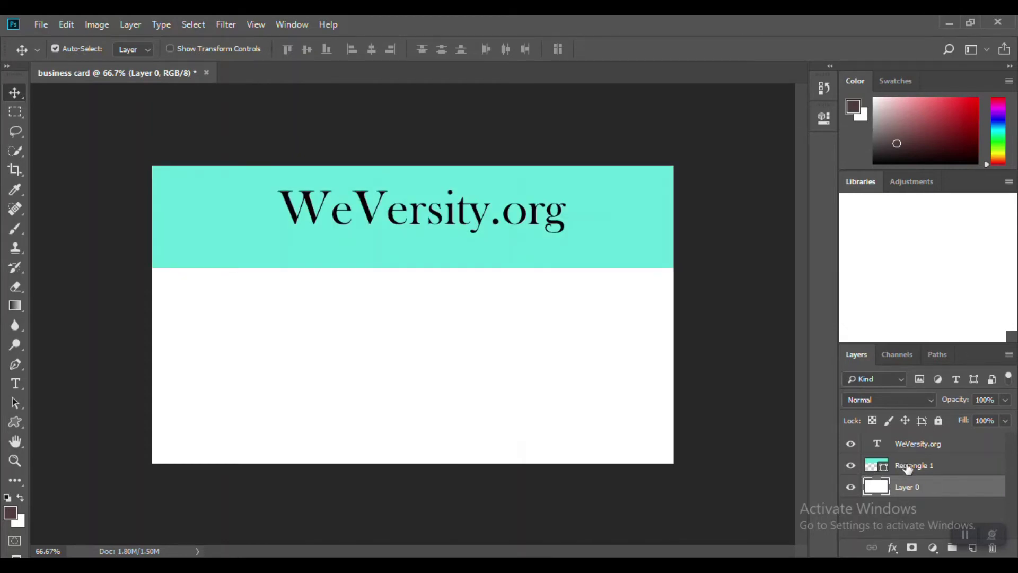
right_click(909, 465)
left_click(925, 462)
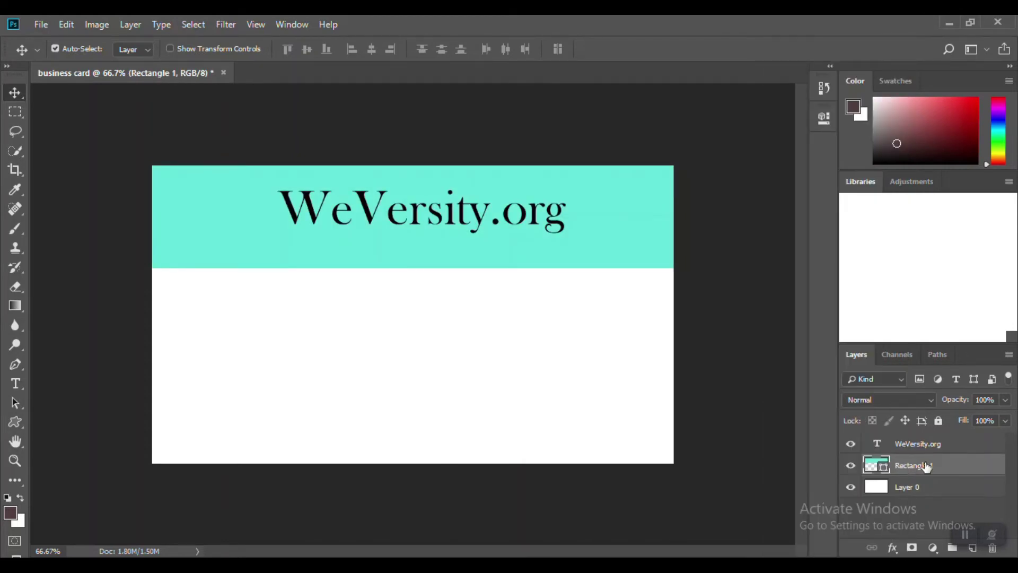
right_click(927, 467)
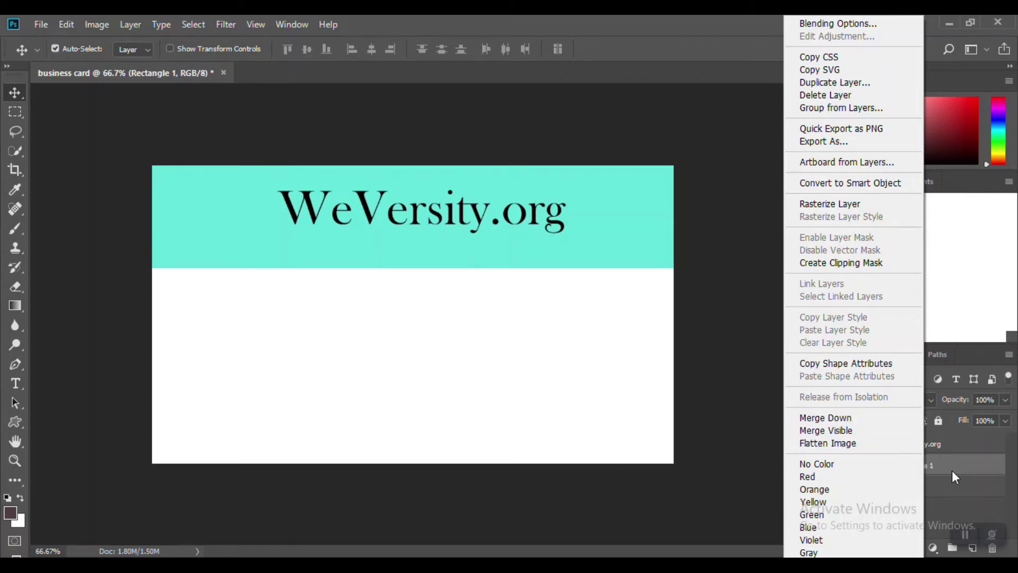
left_click(955, 490)
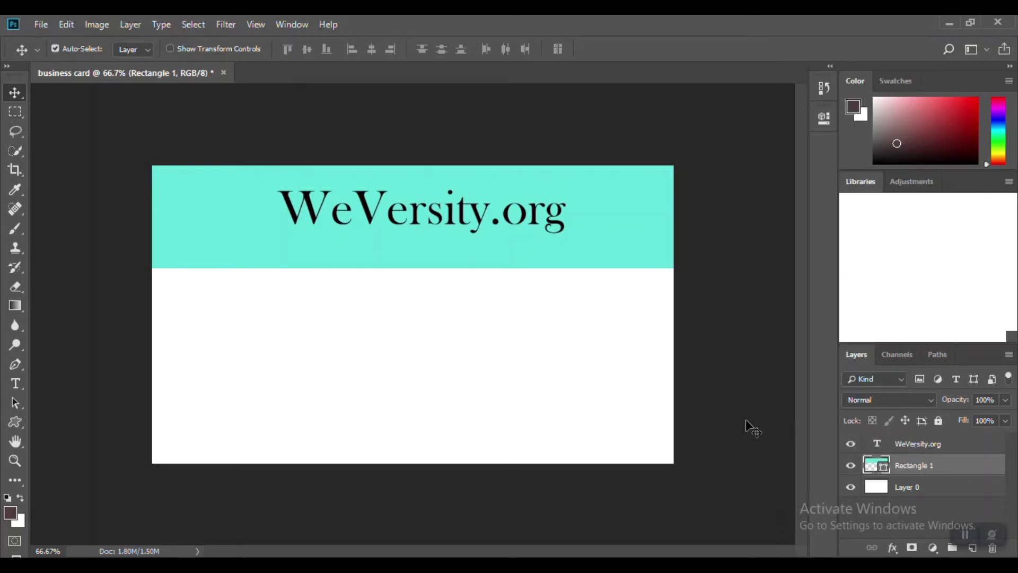
Step: Rearrange the Rectangle 1 layer and drag the title toward the band's left side
left_click(900, 448)
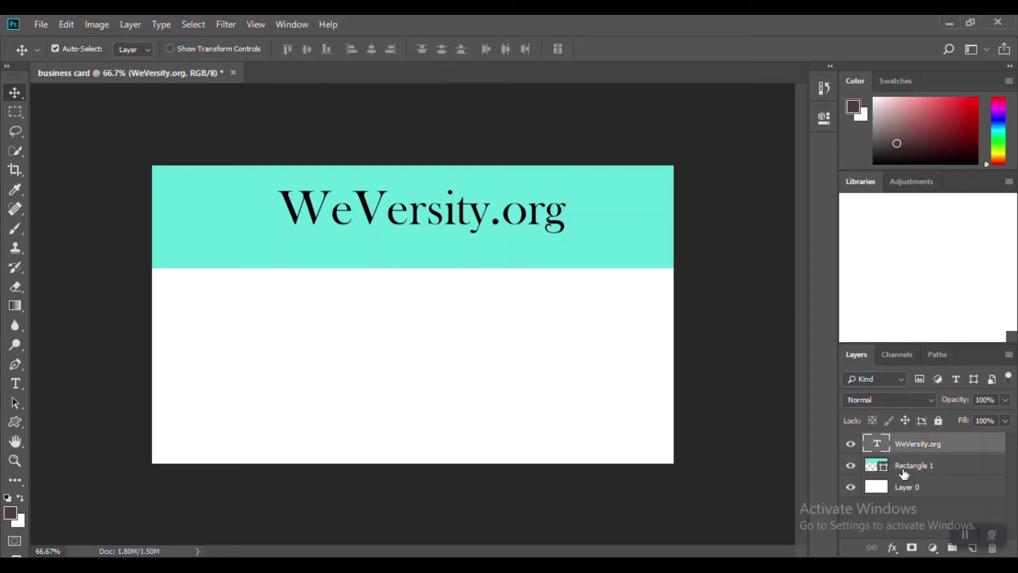
left_click(909, 467)
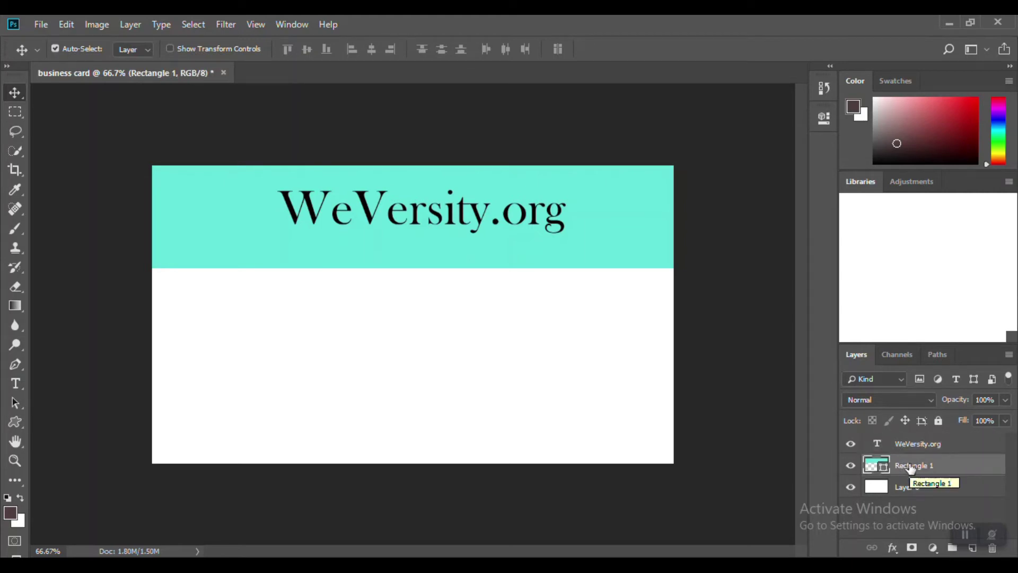
left_click_drag(911, 467, 917, 444)
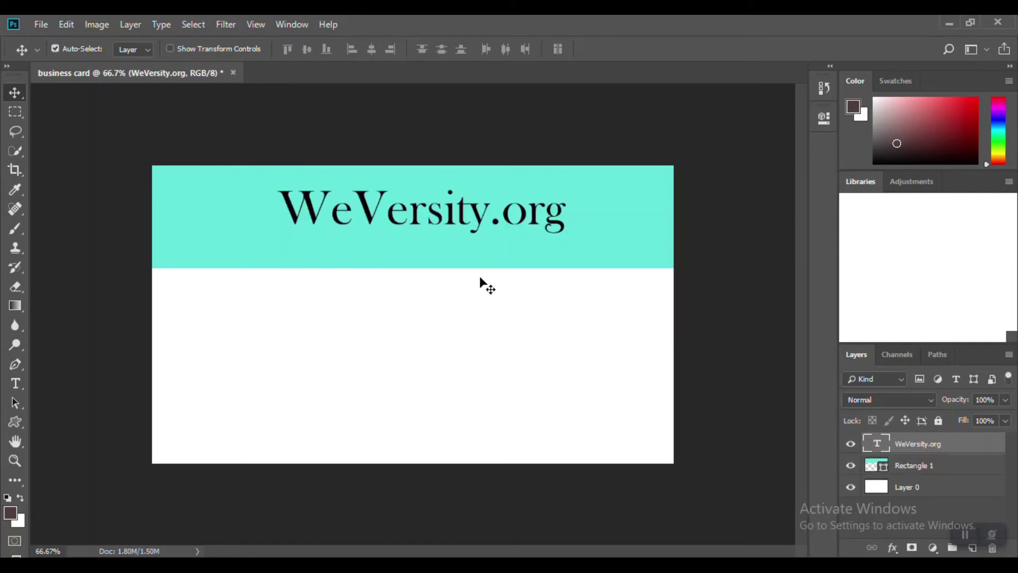
left_click_drag(422, 221, 317, 214)
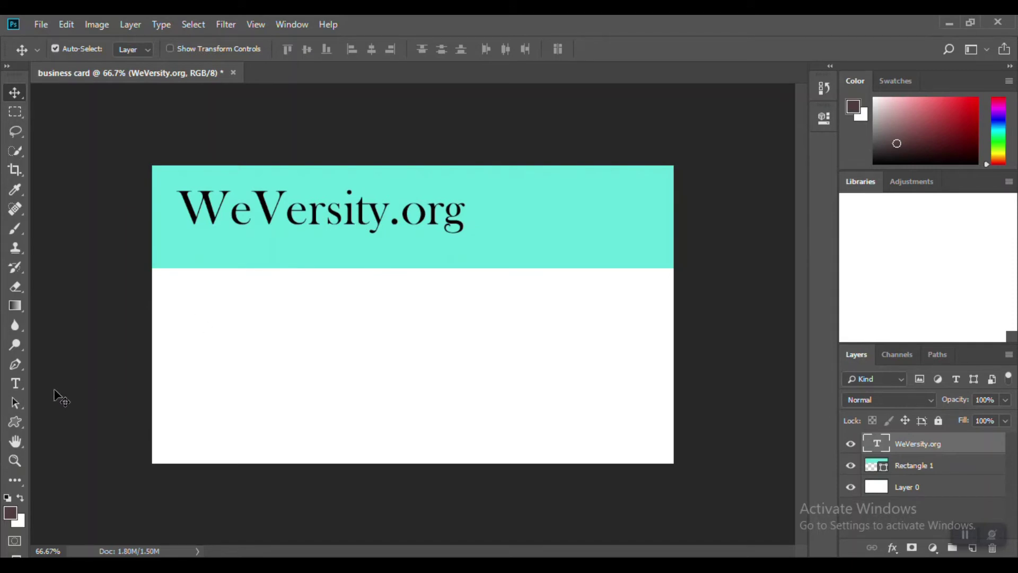
Step: Select the whole title text and try left and right alignment, ending centred
left_click(15, 383)
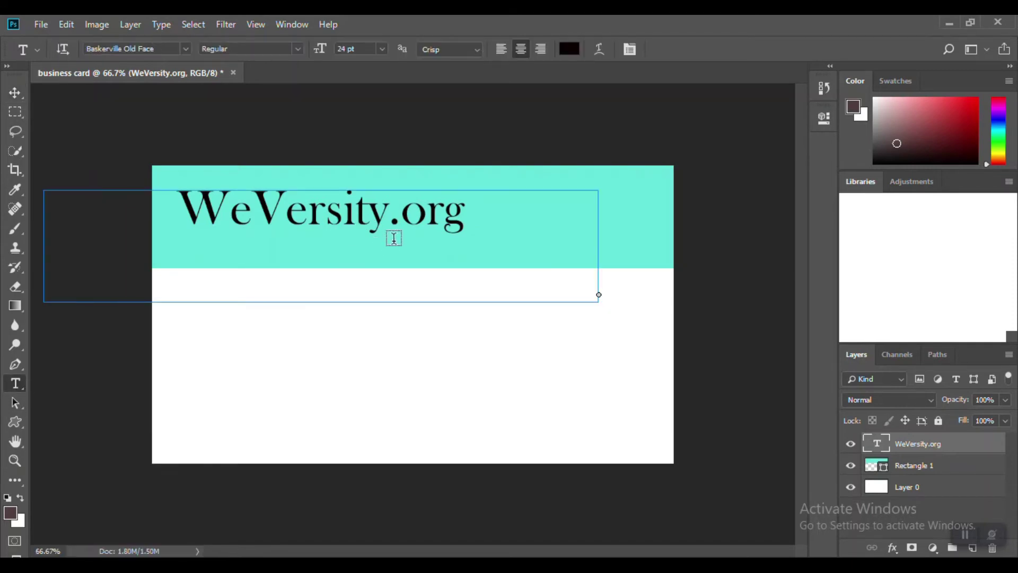
left_click(583, 277)
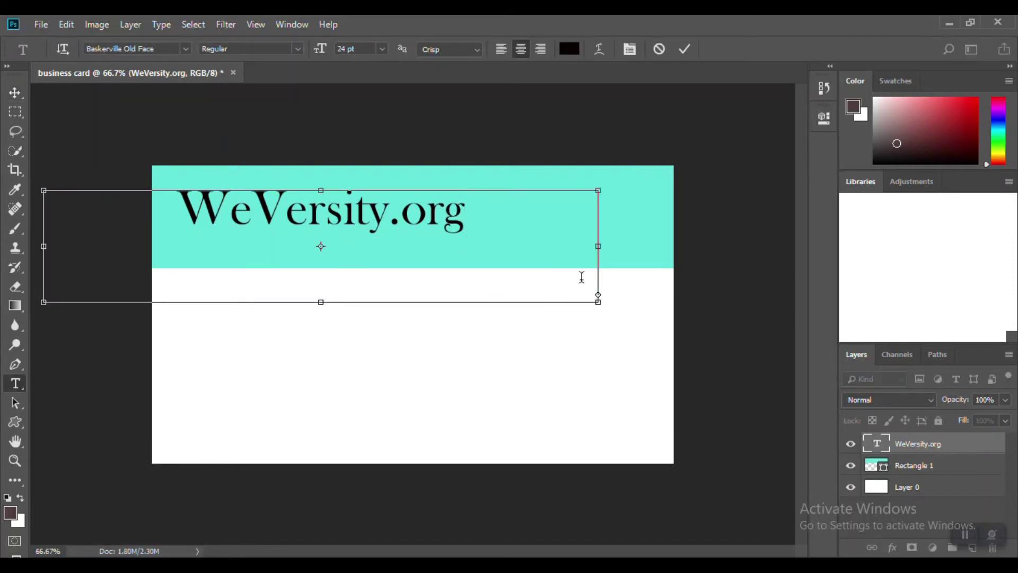
key("shift+Left")
key("shift+Left")
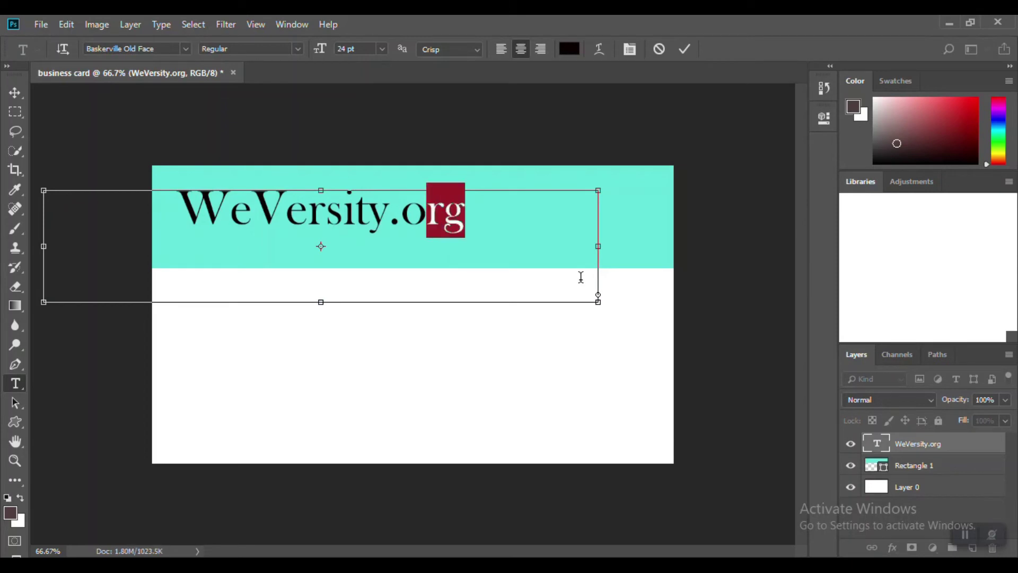
key("shift+Left")
key("shift+Left")
key("shift+Left")
key("shift+Left")
key("shift+Left")
key("shift+Left")
key("shift+Left")
key("shift+Left")
key("shift+Left")
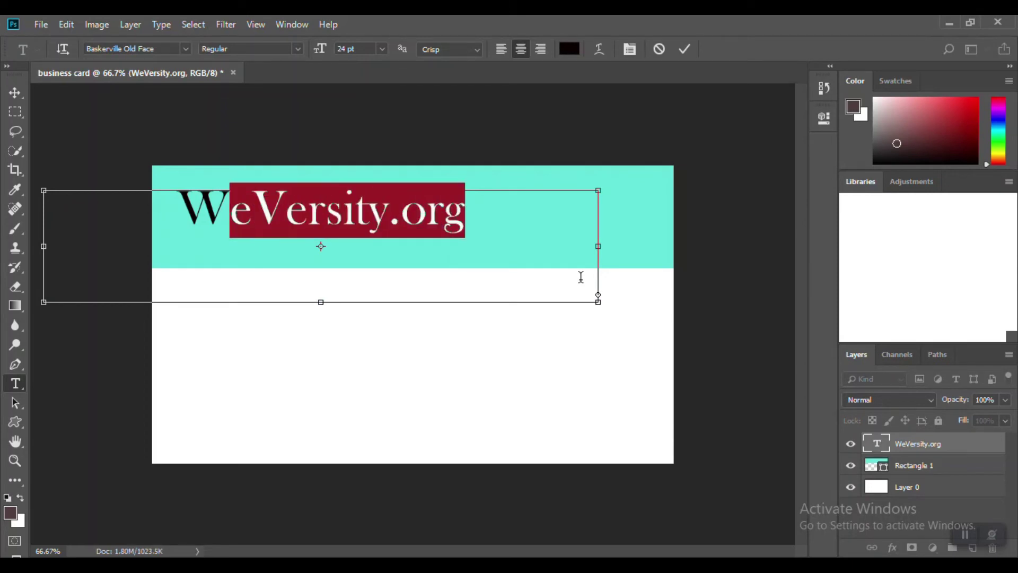
key("shift+Left")
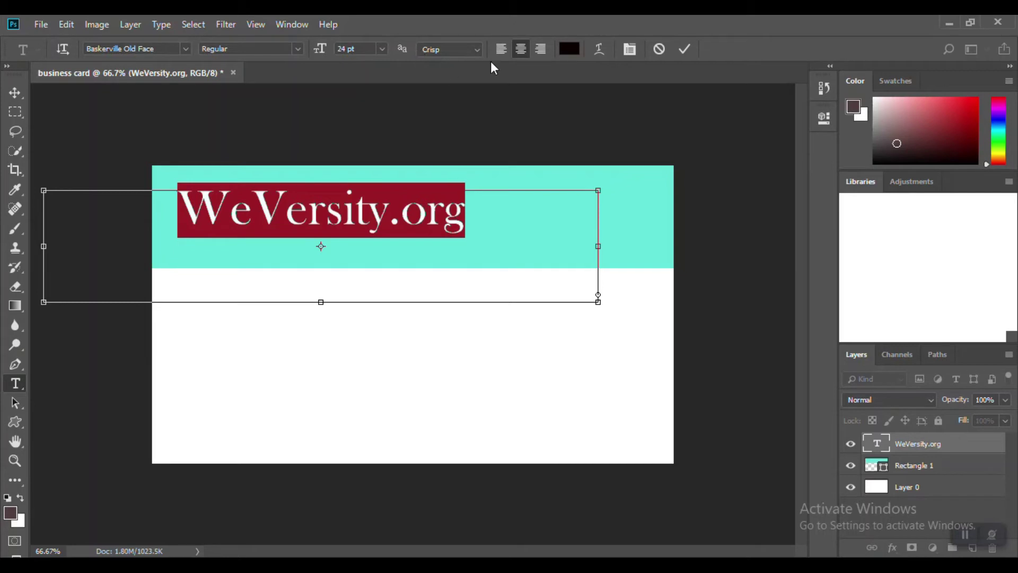
left_click(505, 52)
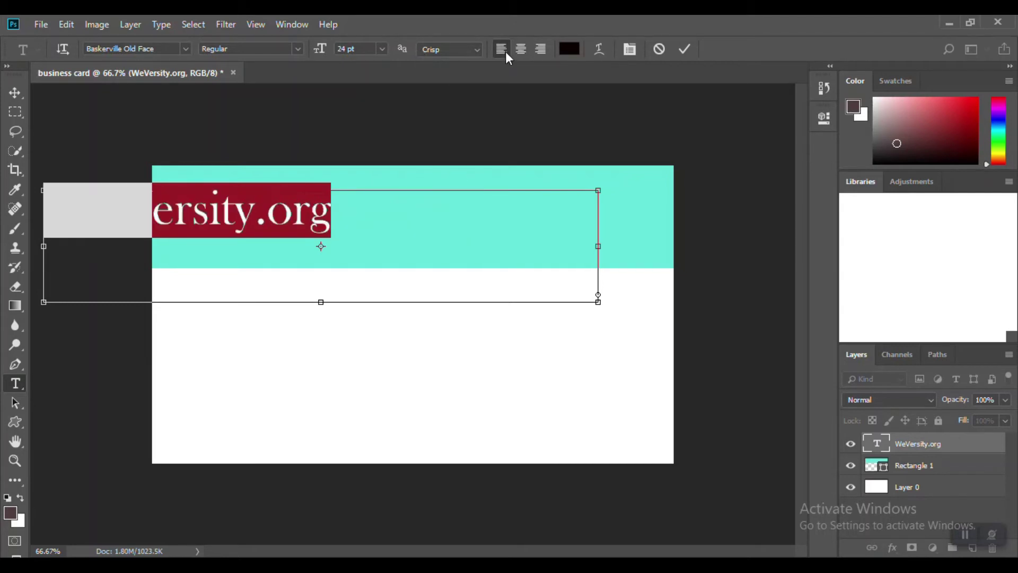
left_click(521, 47)
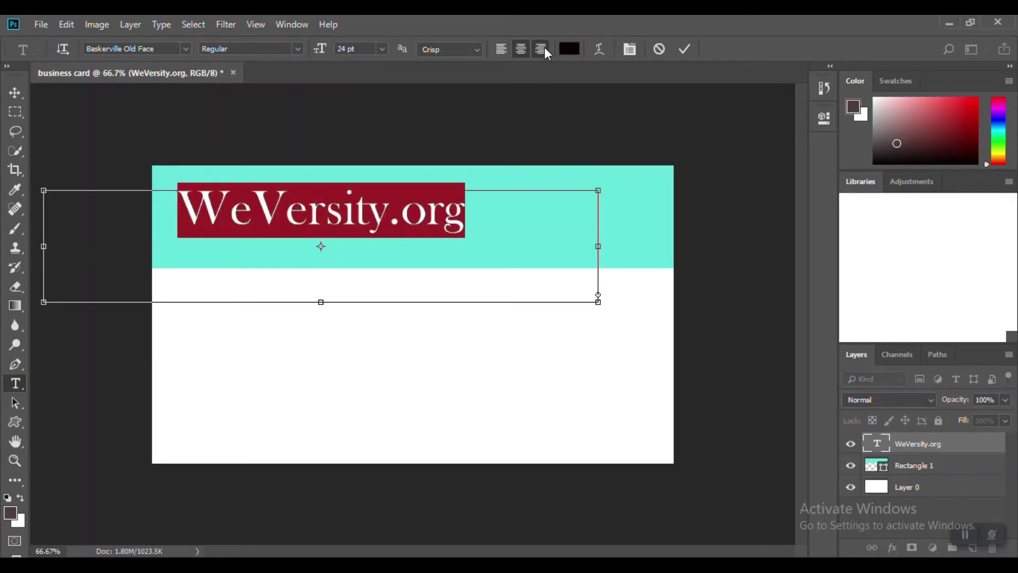
left_click(544, 46)
left_click(521, 50)
Step: Try a 60 pt title size, then set it back to 24 pt
left_click(383, 49)
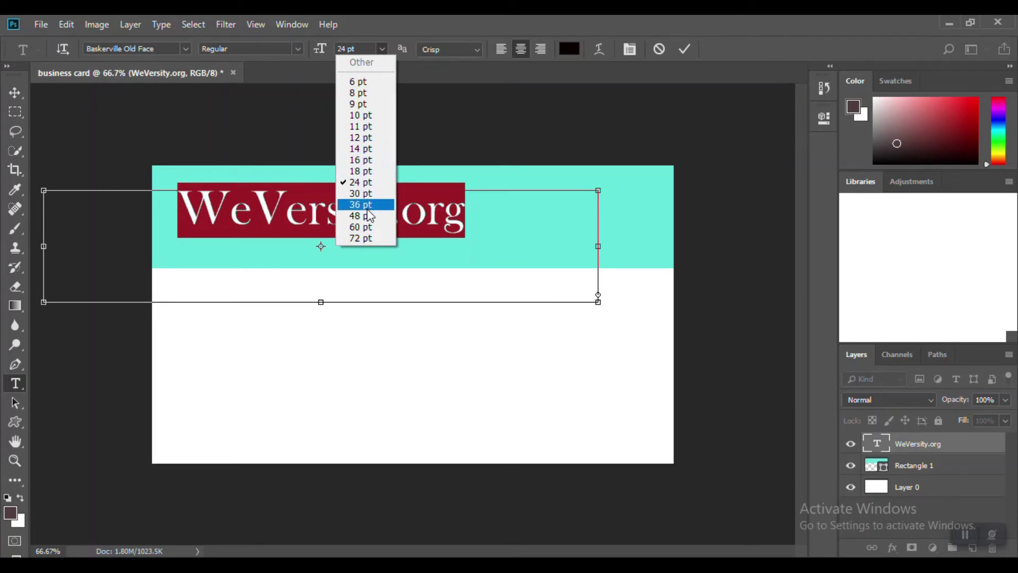
left_click(366, 227)
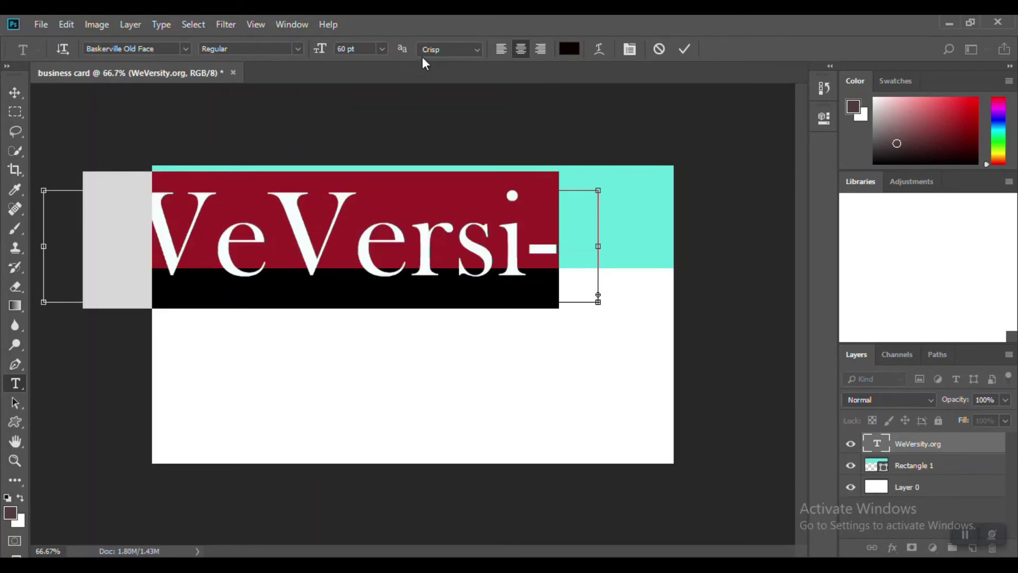
left_click(382, 48)
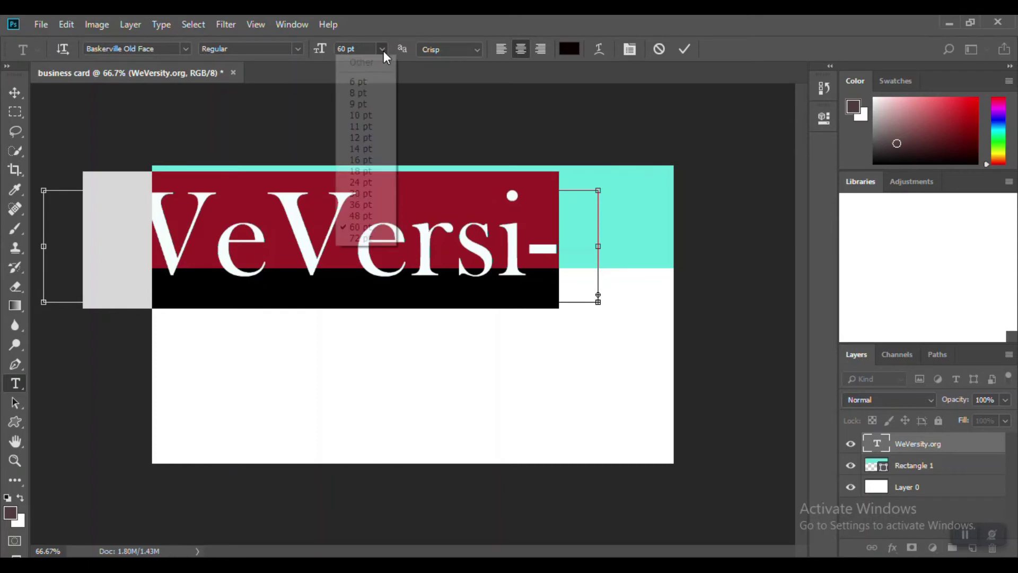
left_click(368, 182)
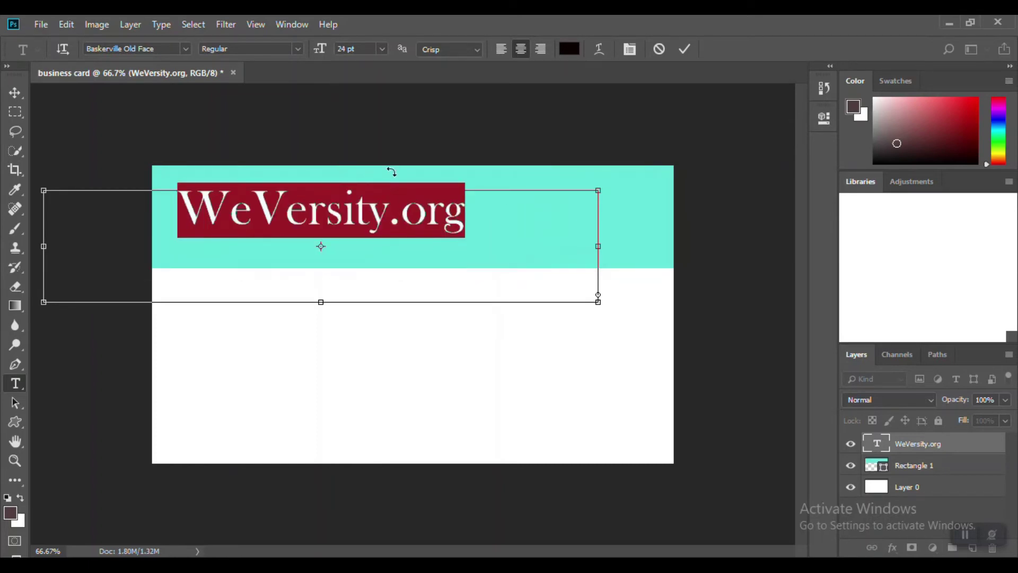
Step: Switch the title font from Baskerville Old Face to Arial Rounded MT Bold
left_click(186, 48)
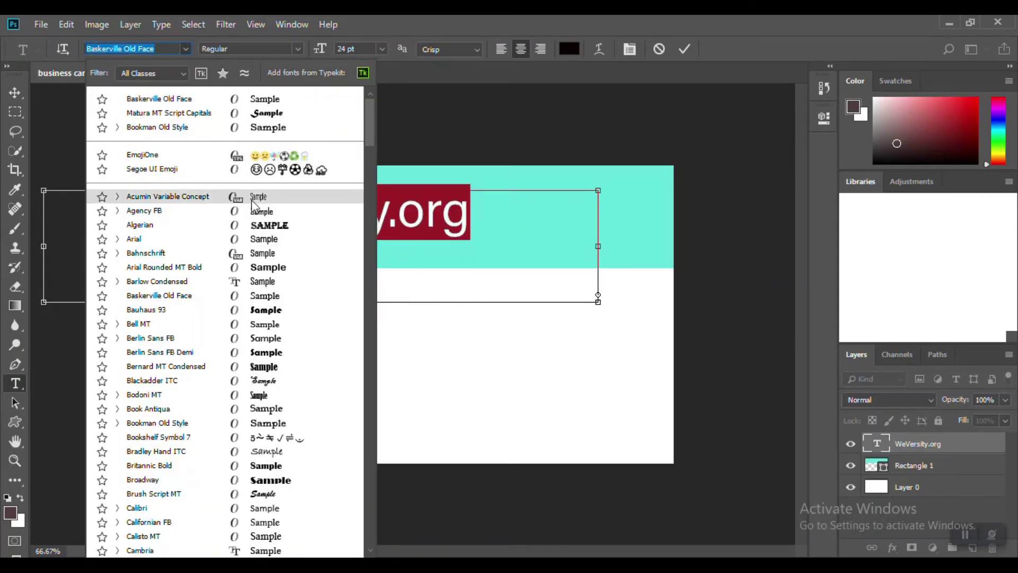
left_click(266, 266)
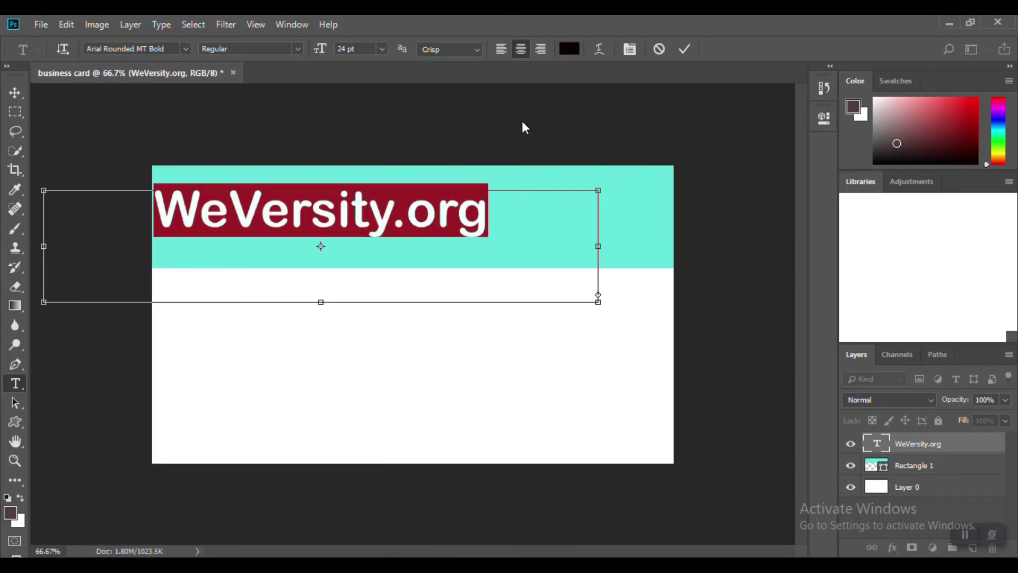
Step: Change the WeVersity.org title colour to near-white #fbf7f7 and commit the text edit
left_click(566, 51)
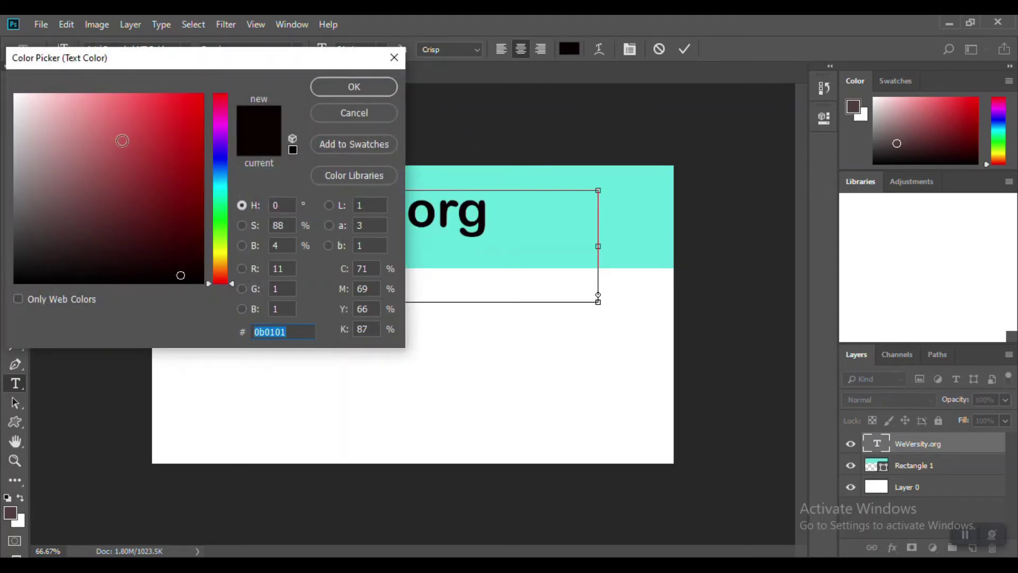
left_click(24, 115)
left_click_drag(25, 114, 17, 97)
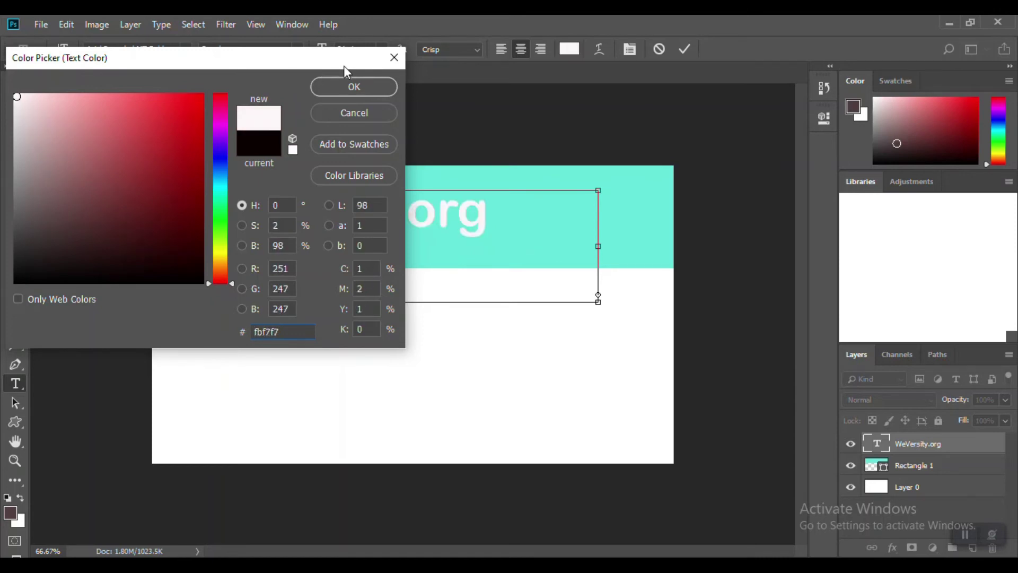
left_click(341, 83)
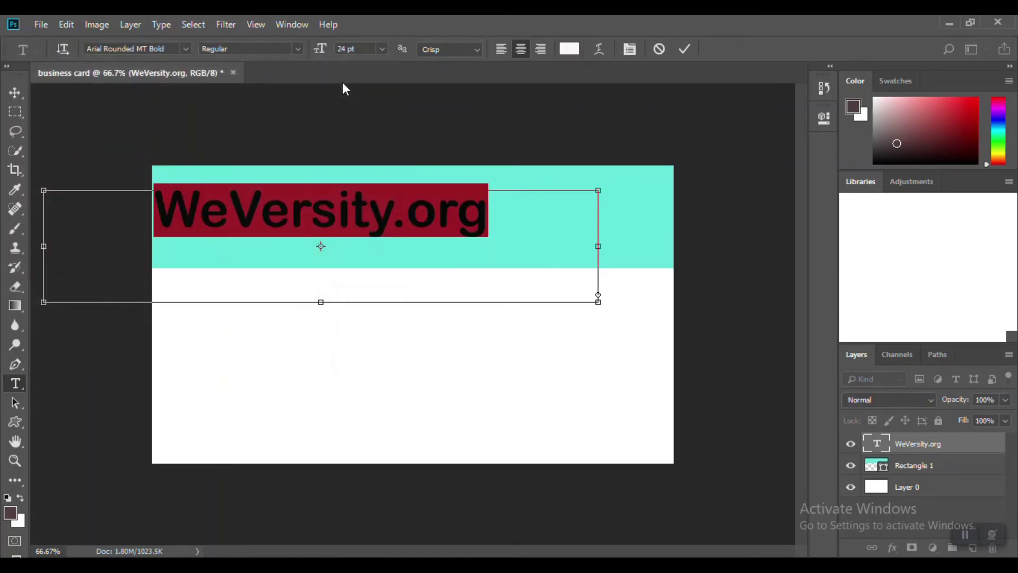
left_click(685, 49)
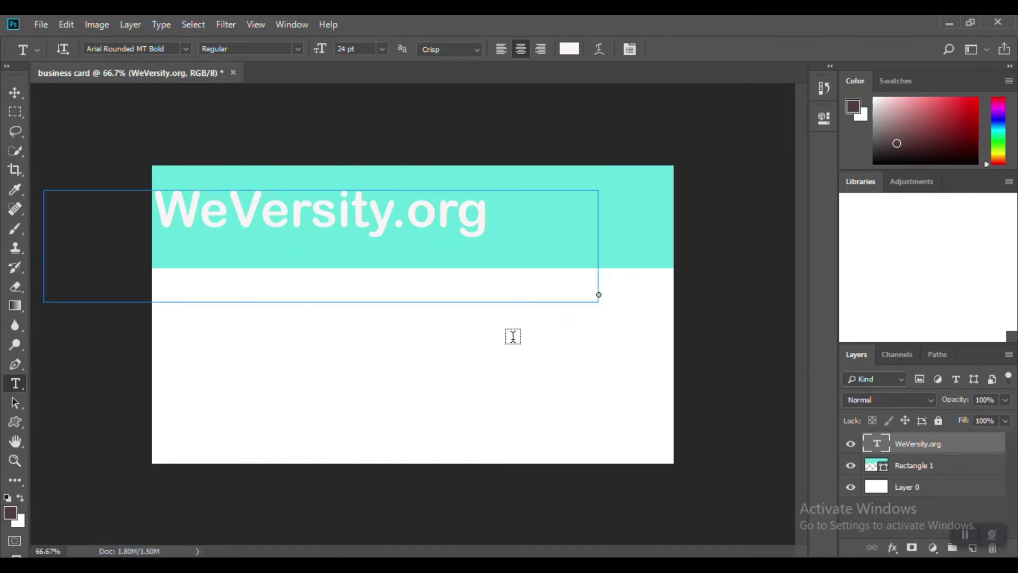
Step: With Rectangle 1 selected, draw an oval in the card's lower-left area using the Ellipse Tool
left_click(14, 93)
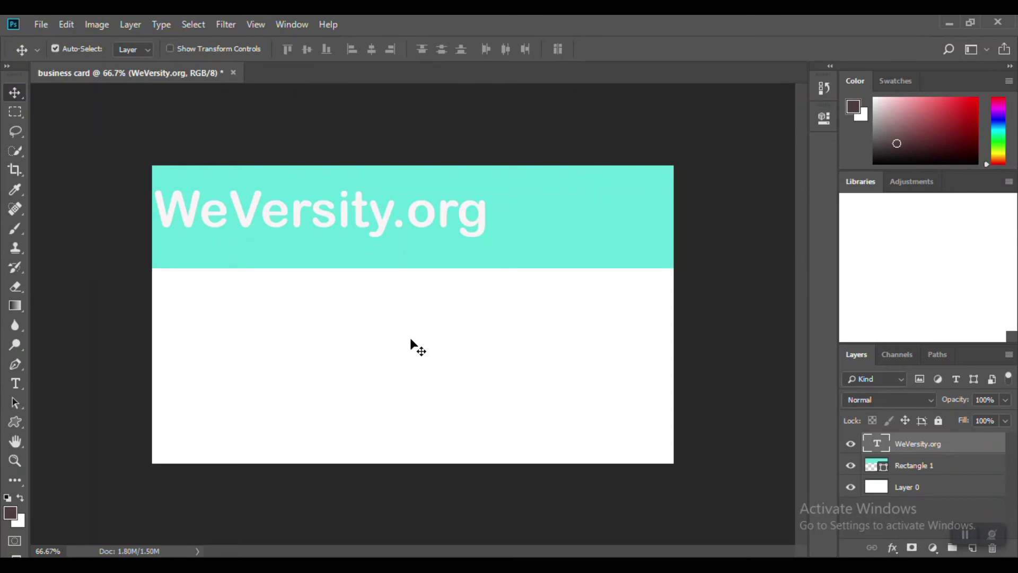
left_click(557, 234)
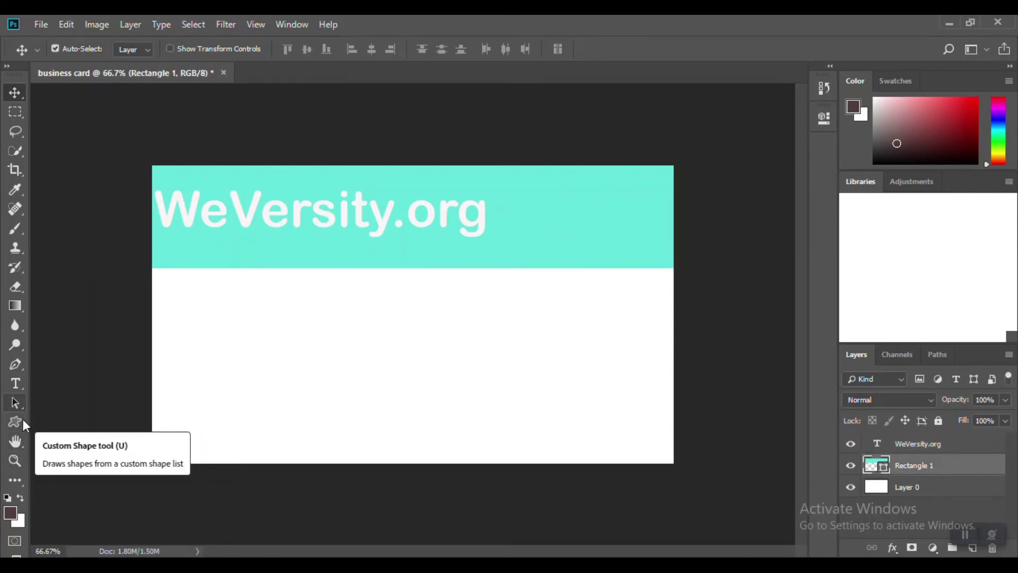
left_click(17, 422)
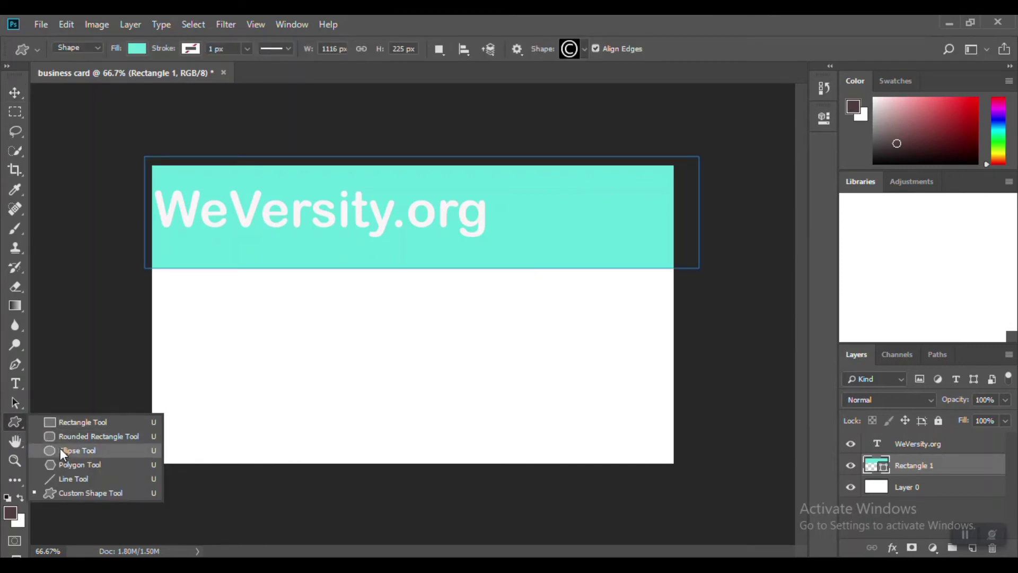
left_click(60, 449)
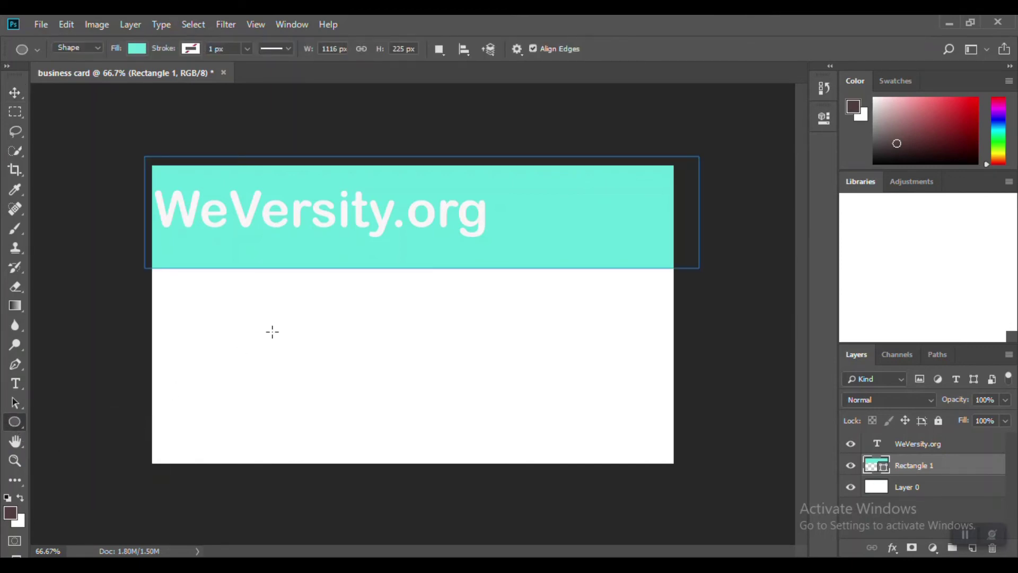
mouse_move(251, 311)
left_mouse_down()
mouse_move(252, 367)
mouse_move(332, 439)
left_mouse_up()
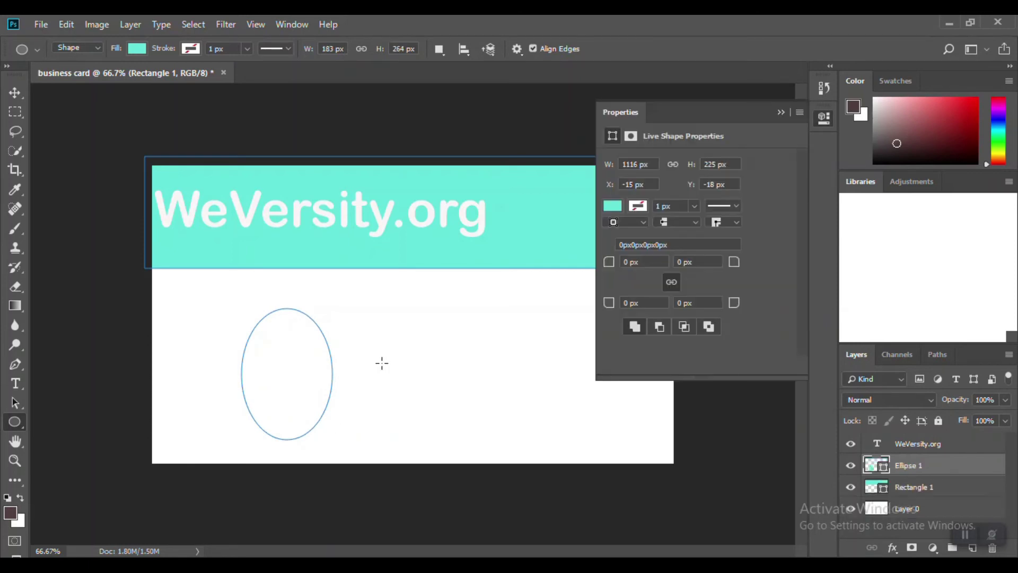
Step: Draw a second circle overlapping the right end of the title
left_click(780, 112)
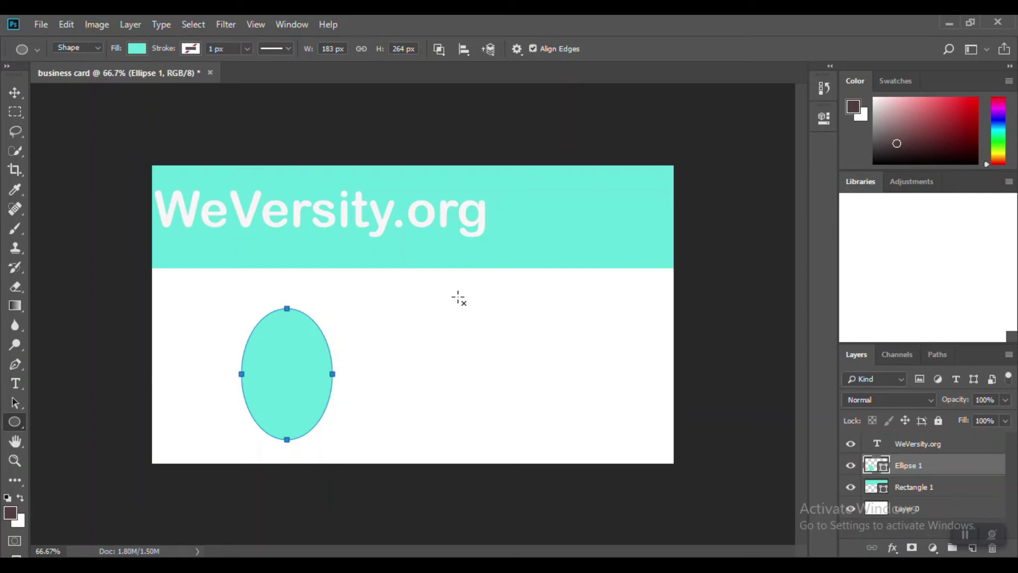
left_click_drag(460, 296, 534, 374)
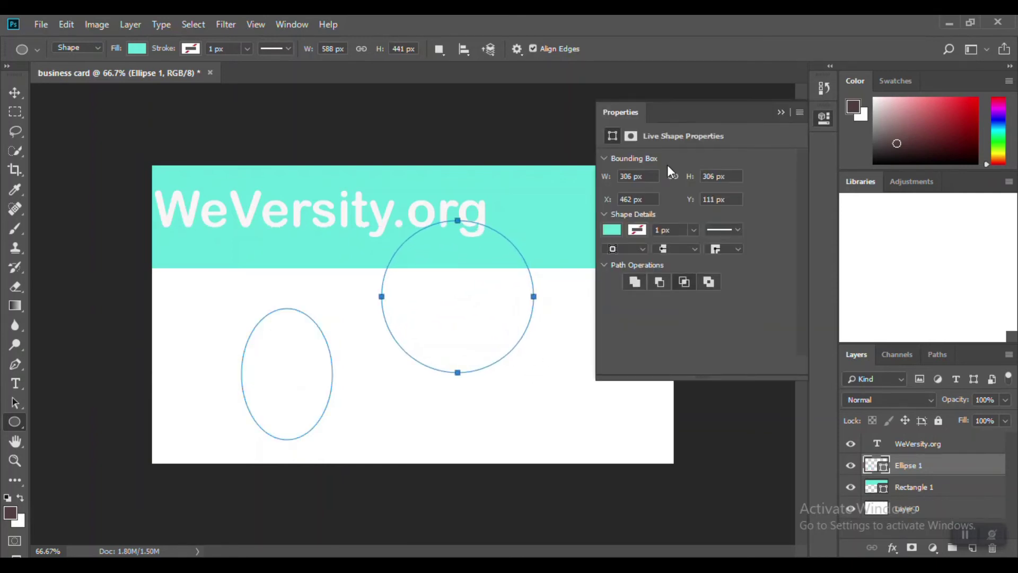
left_click(782, 112)
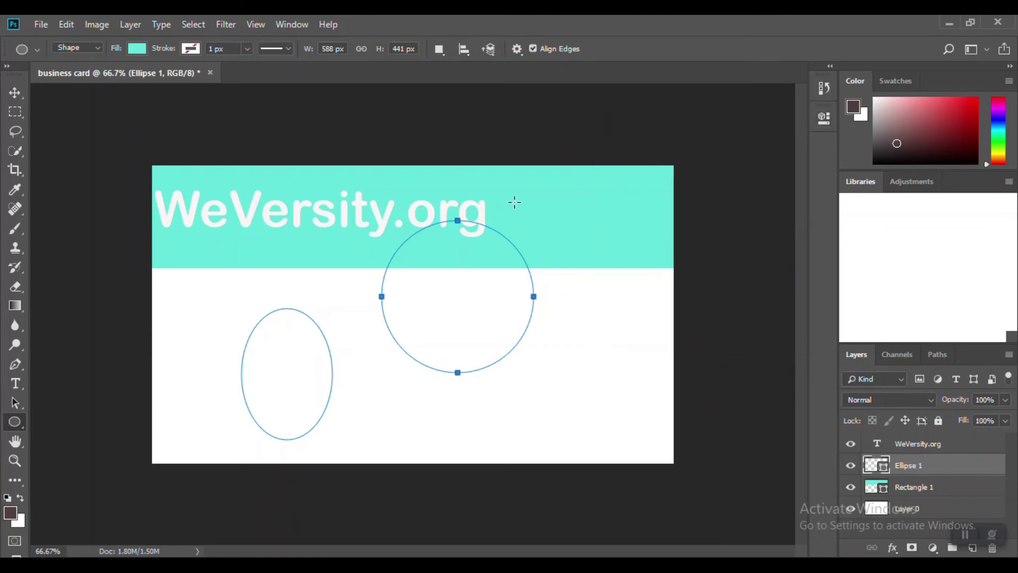
left_click(10, 93)
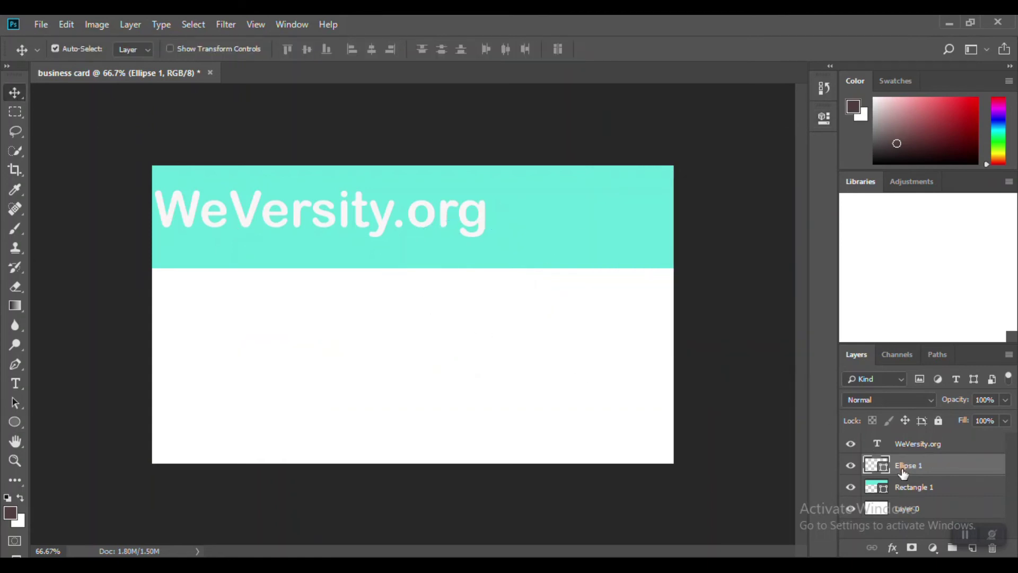
Step: Draw a new circle below the teal band and move it right toward the card centre
left_click(915, 446)
left_click(912, 467)
left_click(718, 411)
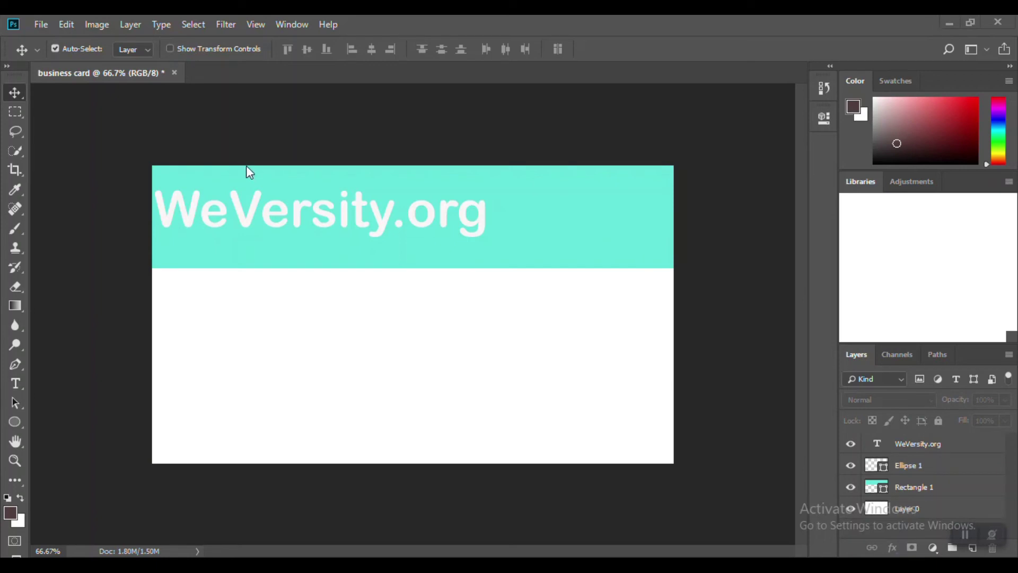
left_click(14, 422)
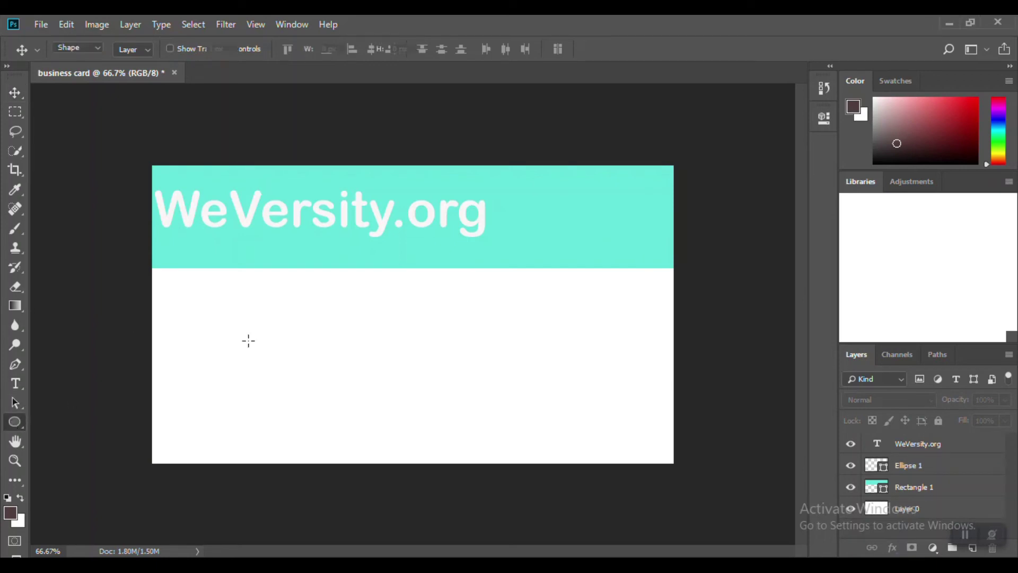
left_click_drag(240, 310, 324, 394)
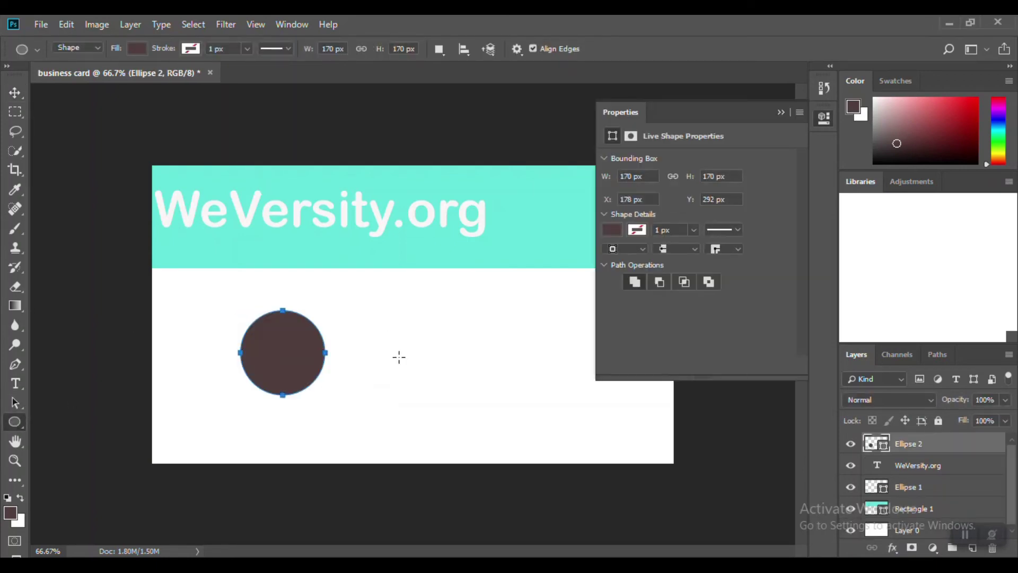
left_click(781, 113)
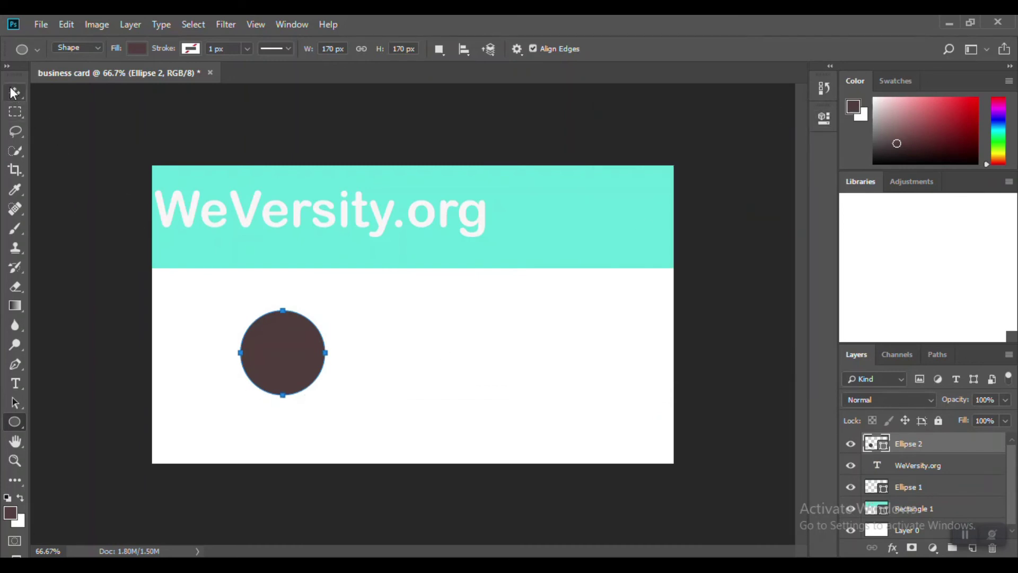
key("v")
left_click_drag(268, 343, 383, 336)
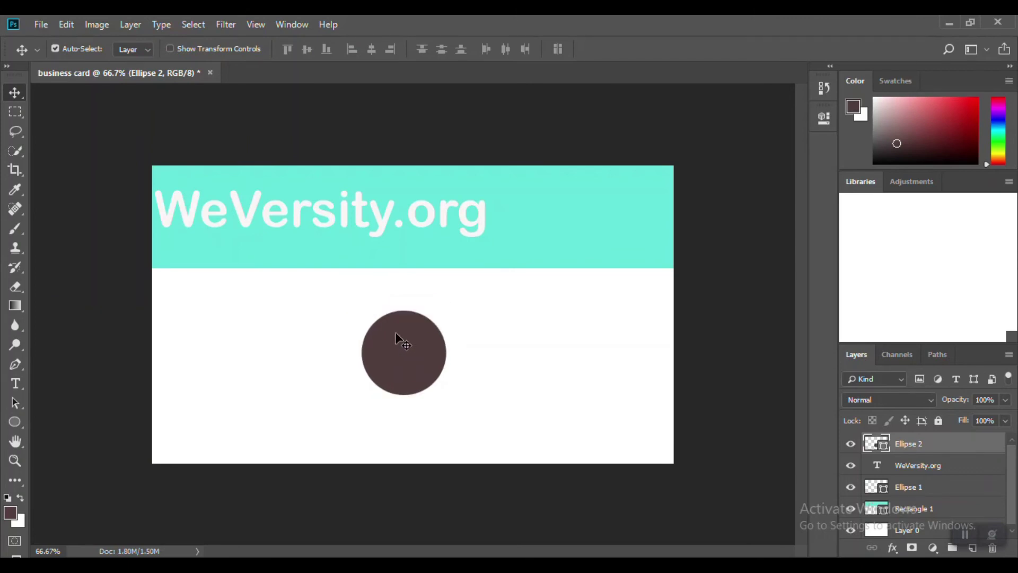
Step: Free-transform and distort the circle into a thin diagonal ellipse, then apply it
key("ctrl")
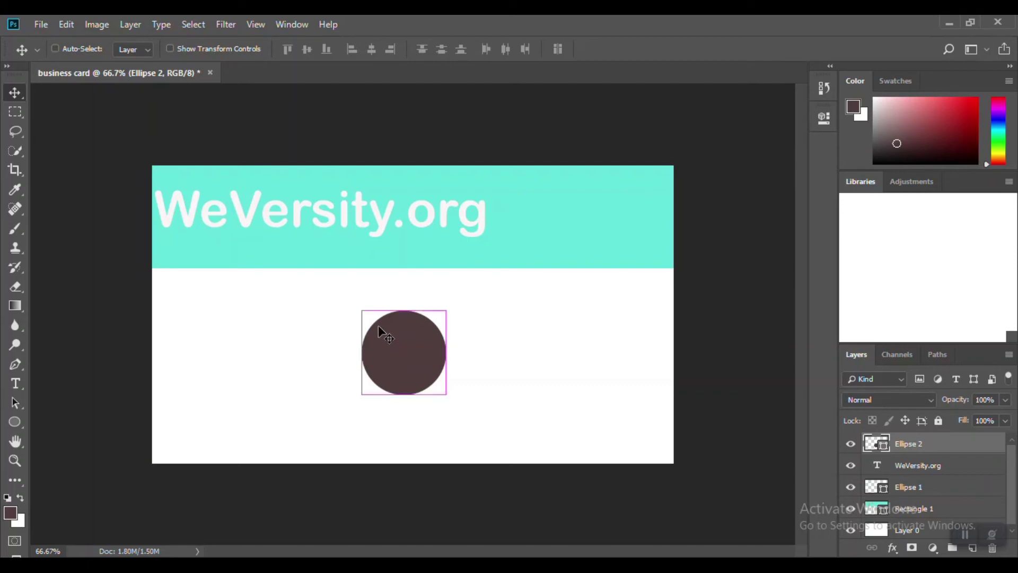
key("ctrl+t")
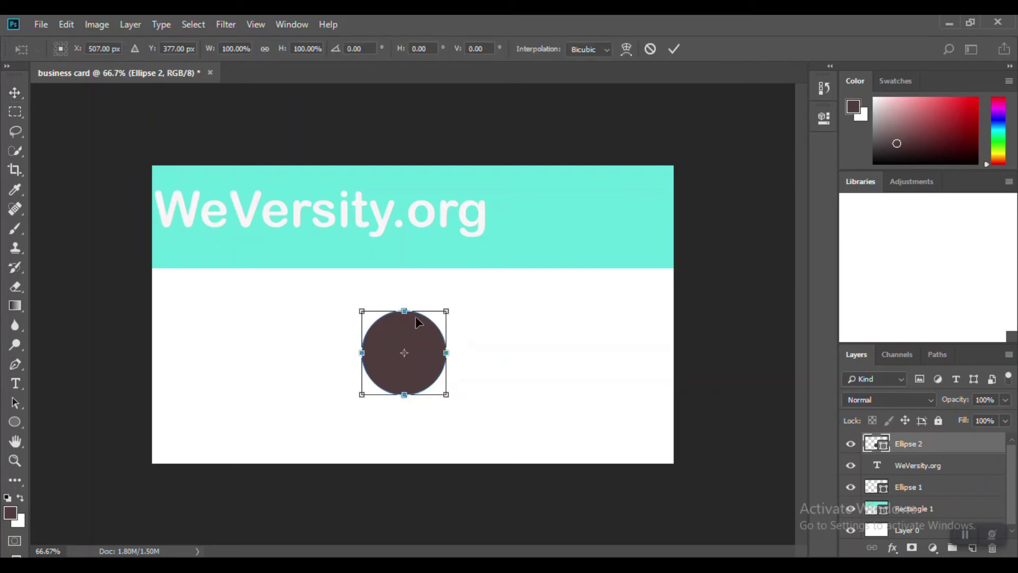
left_click_drag(446, 309, 479, 303)
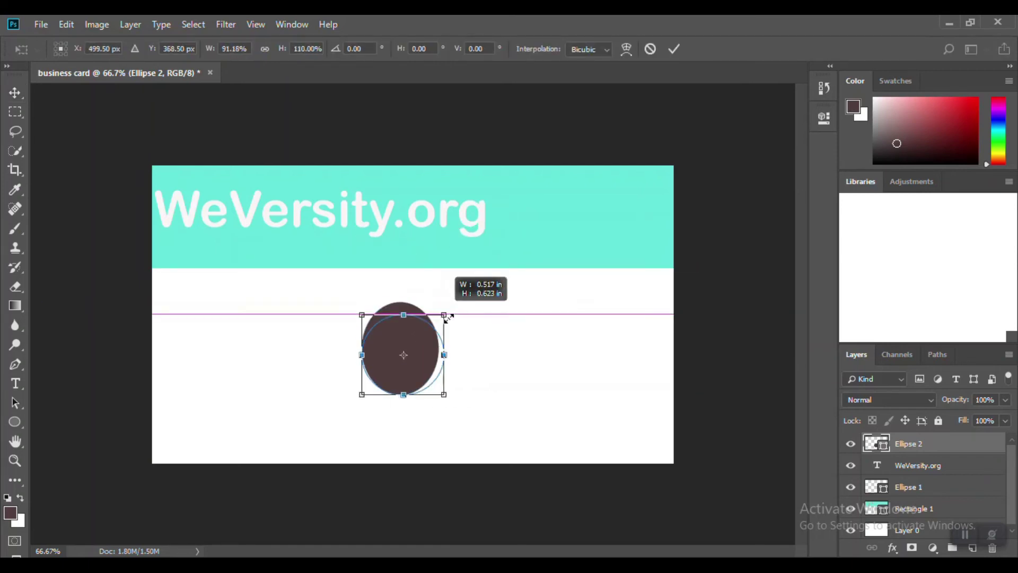
left_click_drag(479, 302, 480, 287)
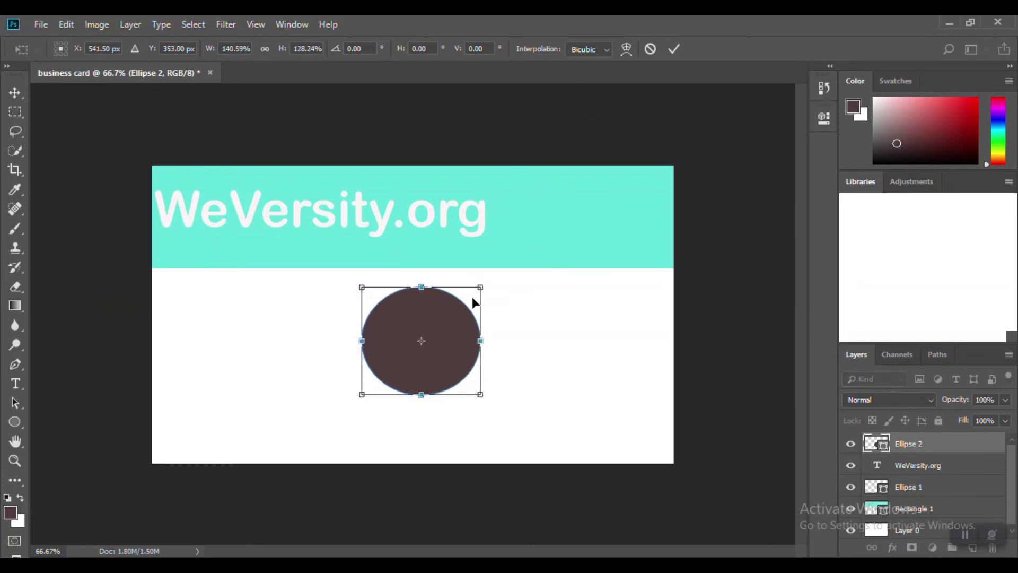
right_click(466, 310)
left_click(518, 375)
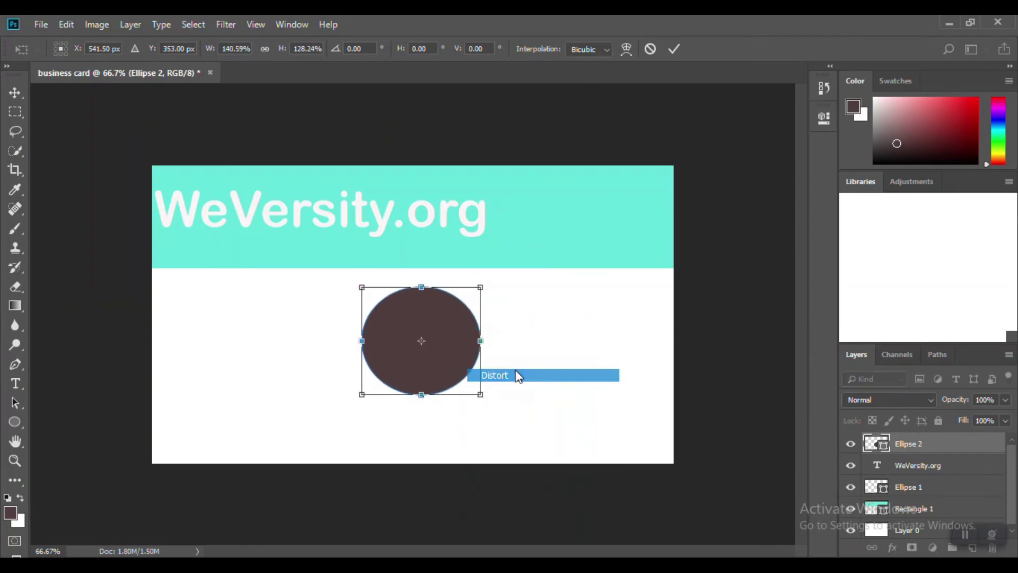
left_click_drag(483, 294, 437, 351)
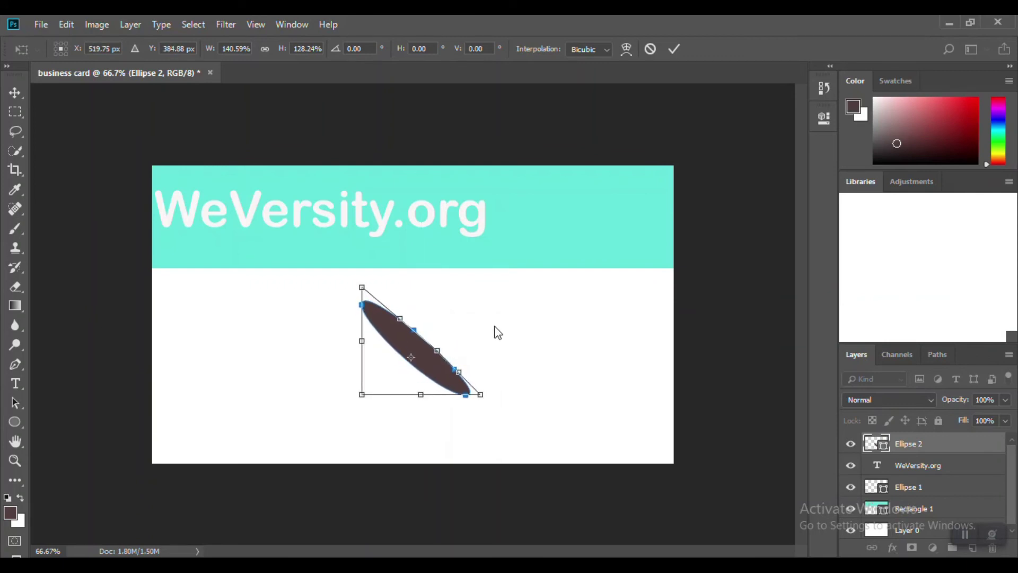
left_click(674, 48)
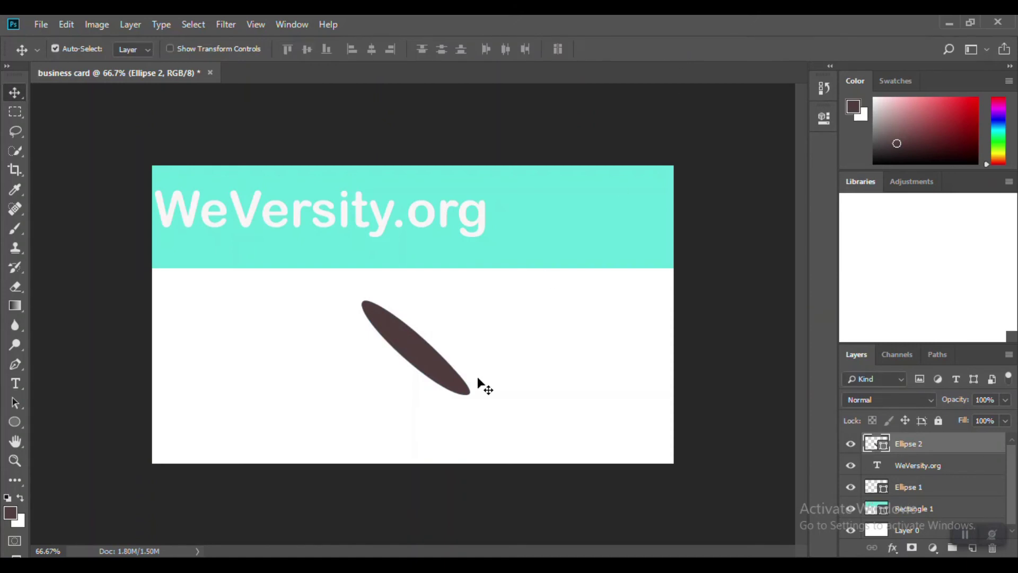
Step: Drag the thin diagonal ellipse left so it sits under the WeVersity.org title
left_click_drag(415, 356, 251, 363)
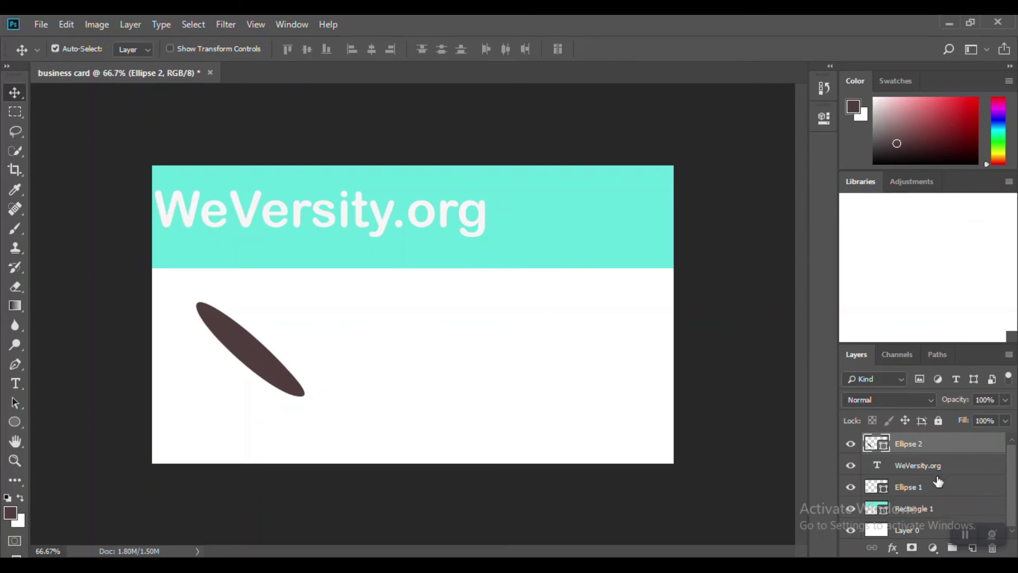
scroll(938, 480, "down", 1)
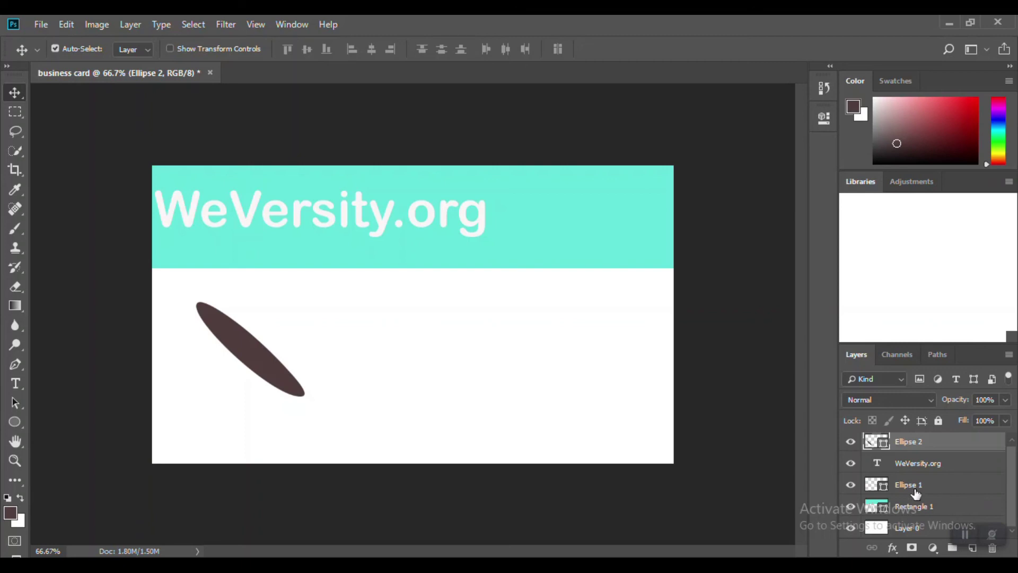
scroll(920, 485, "up", 1)
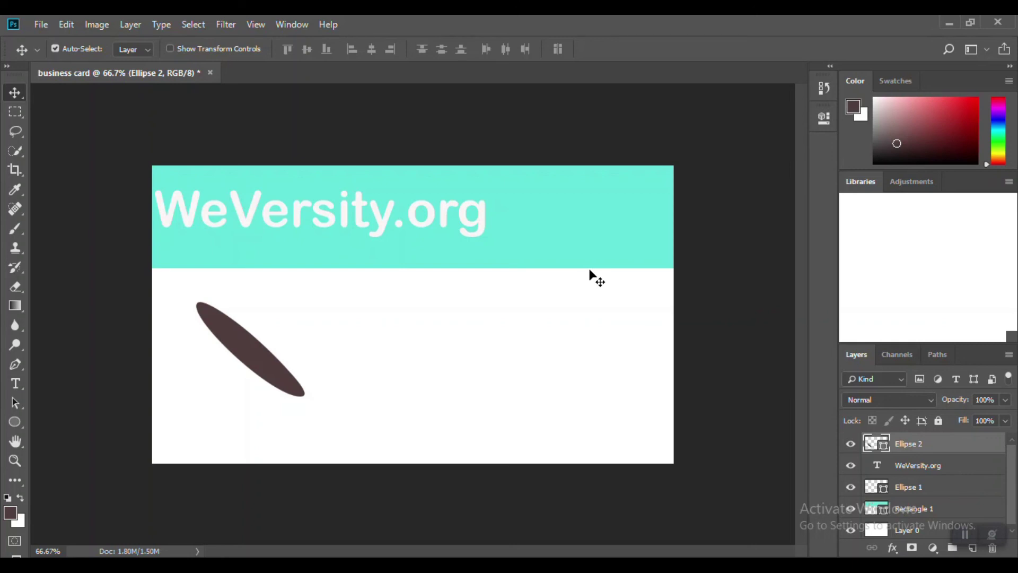
Step: Save the card to the Desktop as JPEG 'business card', replacing the existing file
left_click(42, 24)
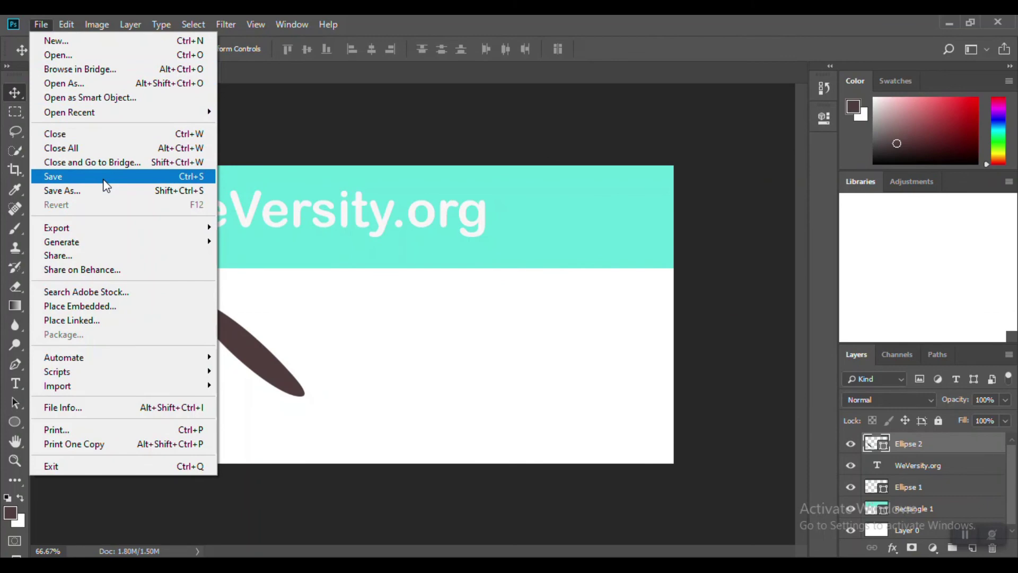
left_click(103, 179)
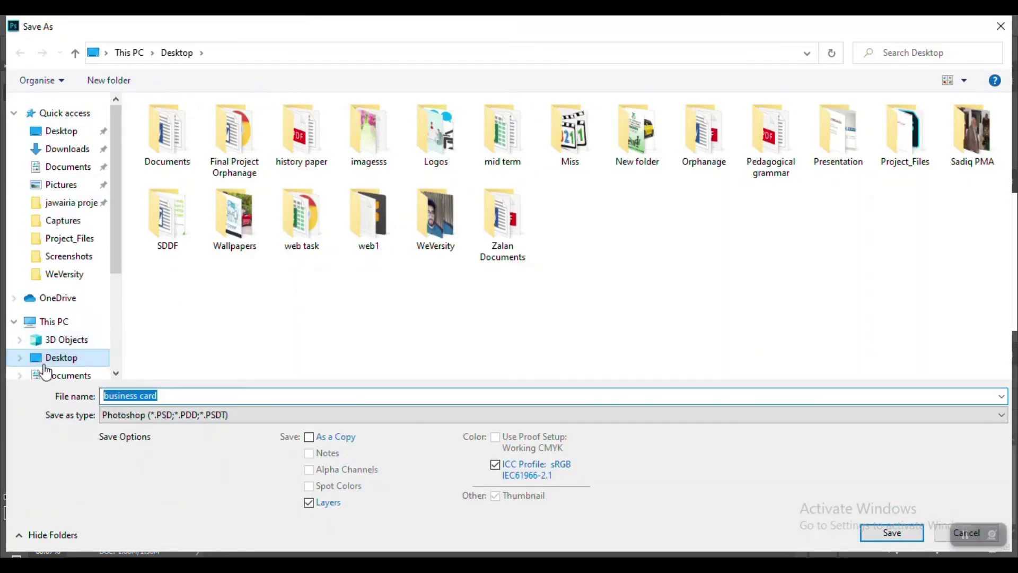
left_click(73, 363)
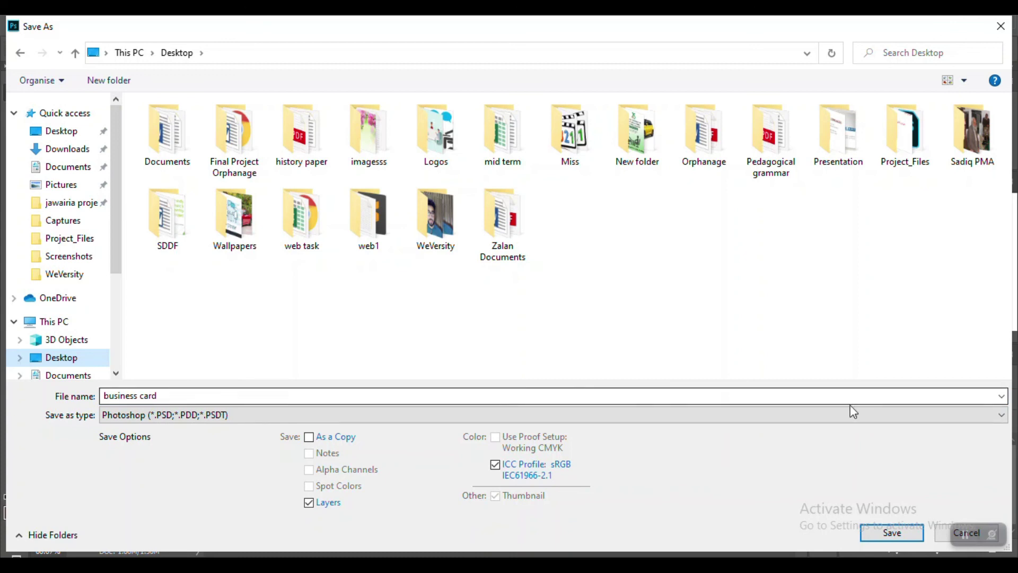
left_click(1002, 415)
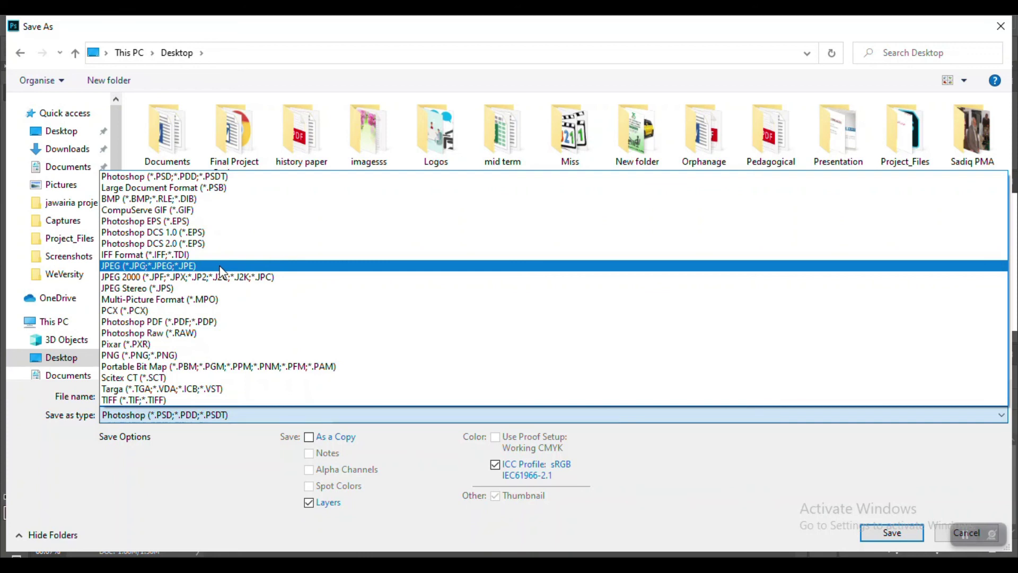
left_click(221, 266)
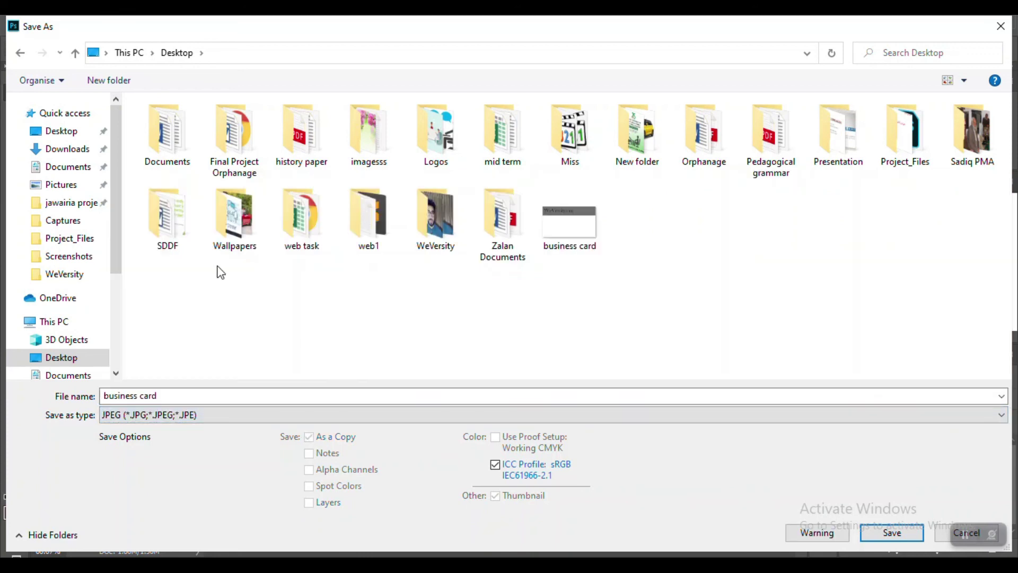
left_click(892, 535)
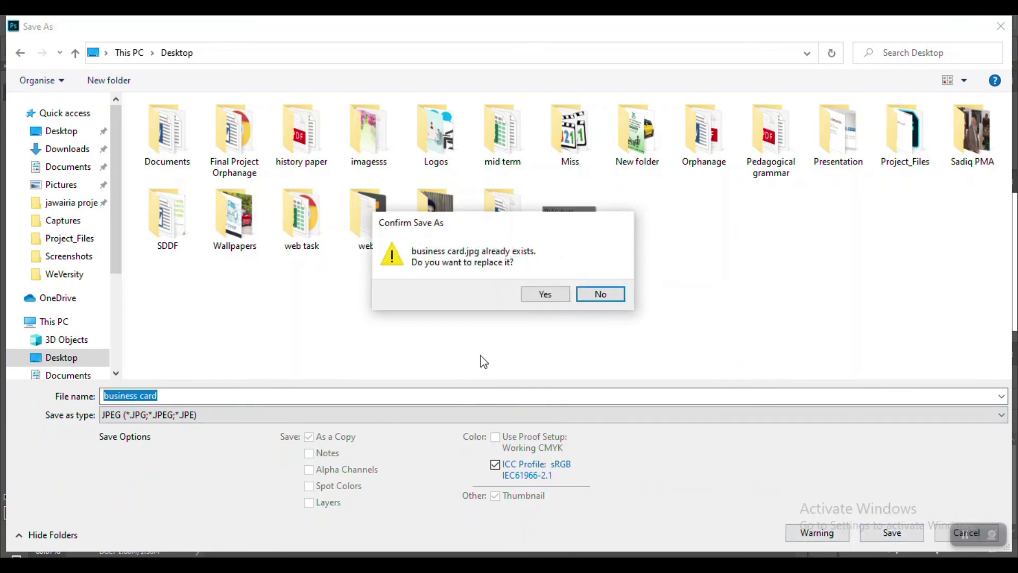
left_click(542, 300)
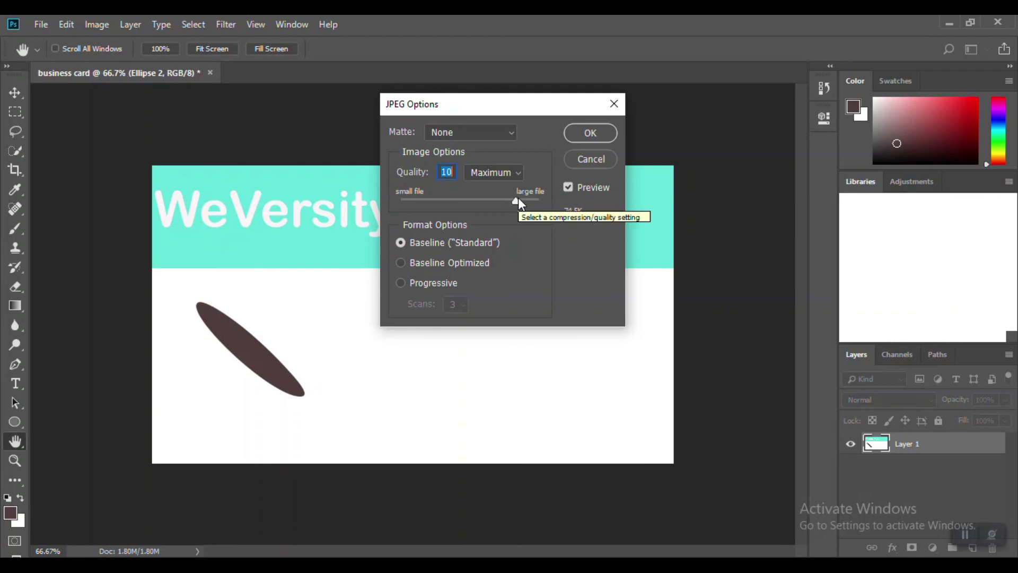
Step: Keep the JPEG quality at Maximum and confirm the options
left_click(508, 178)
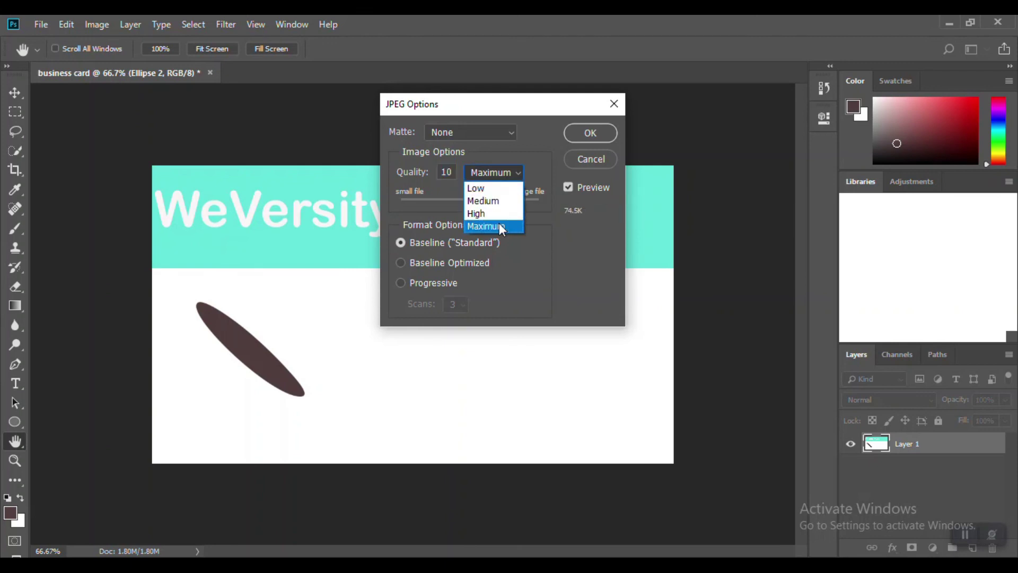
left_click(498, 225)
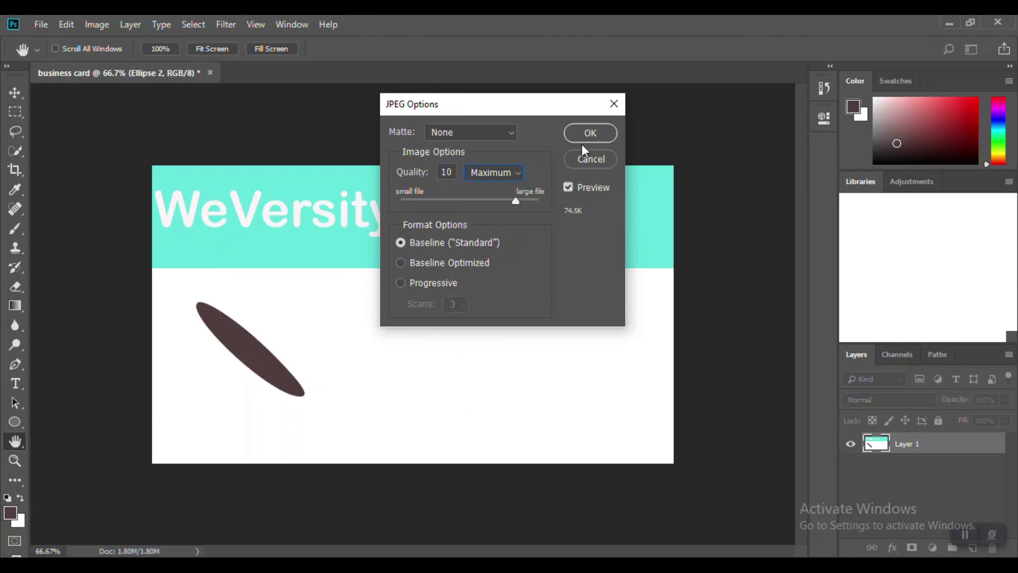
left_click(594, 132)
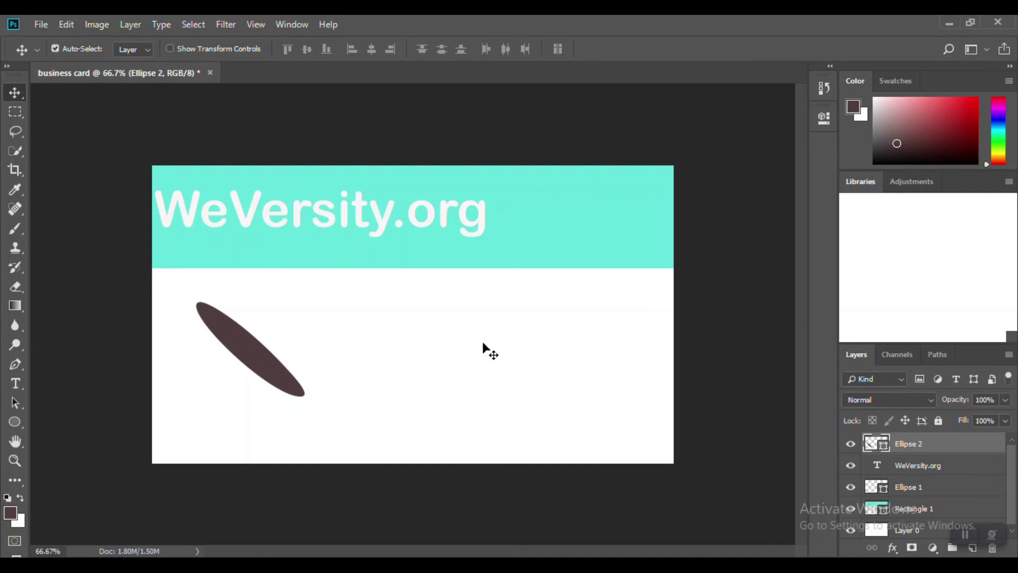
Step: Show the hidden Windows system-tray icons from the taskbar
left_click(789, 562)
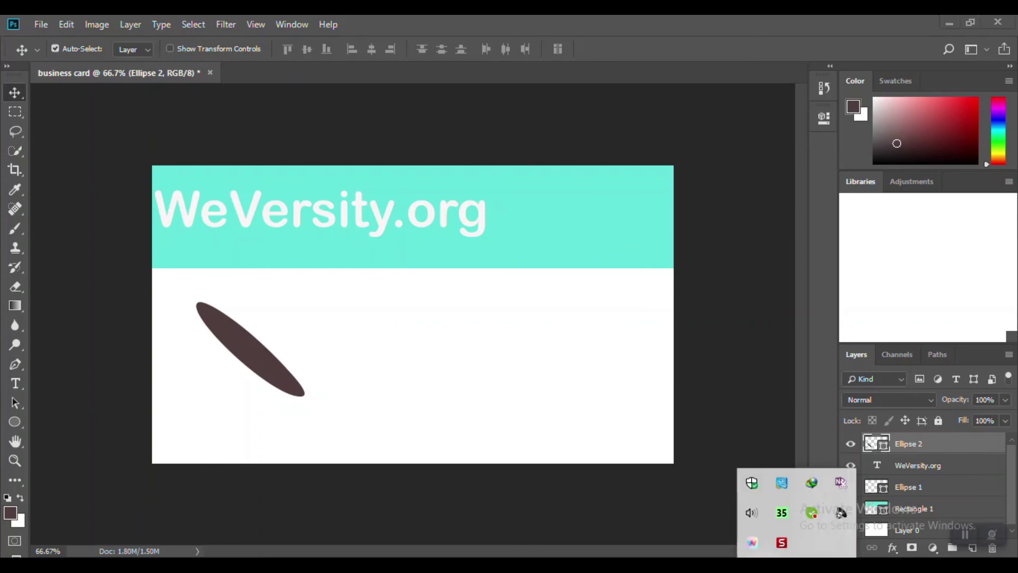